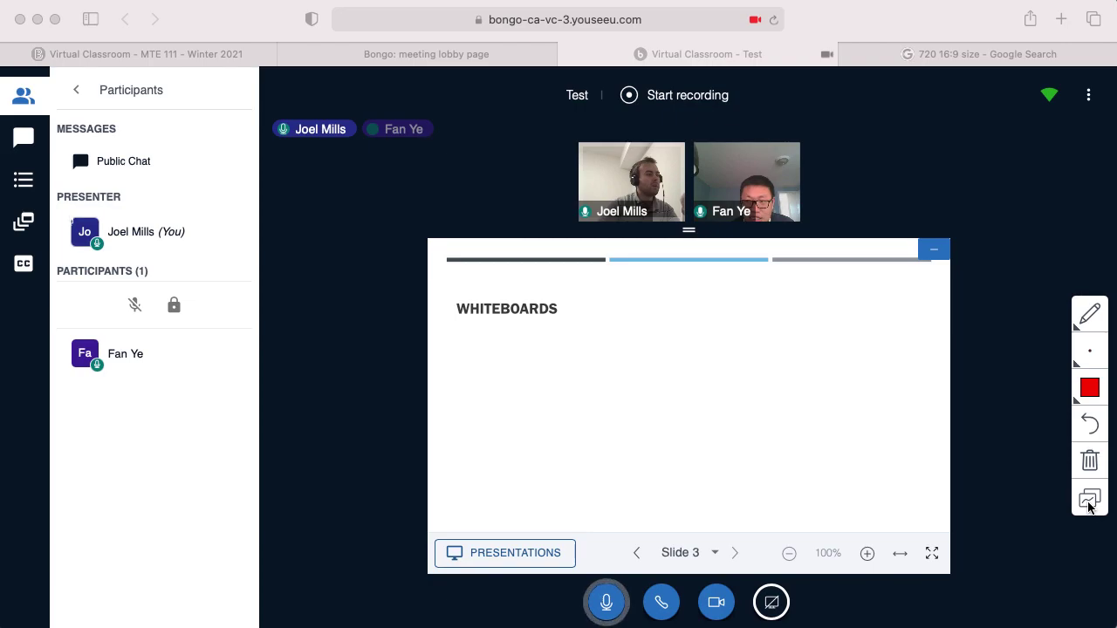
# Step: Switch the multi-user whiteboard off and back on
pyautogui.click(1088, 504)
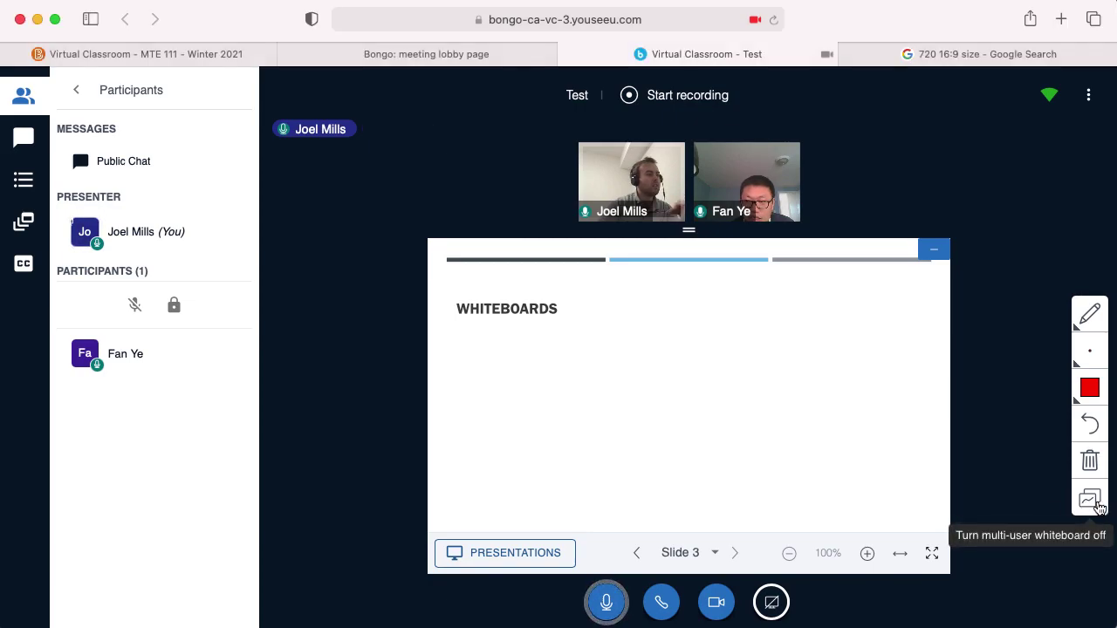
pyautogui.click(1097, 506)
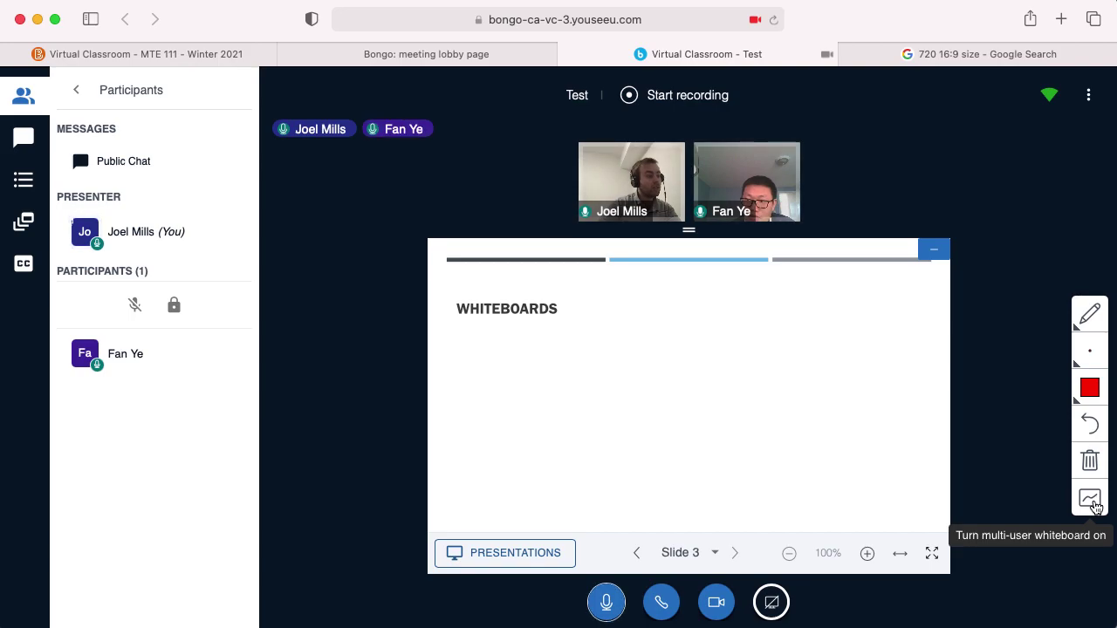
pyautogui.click(1096, 506)
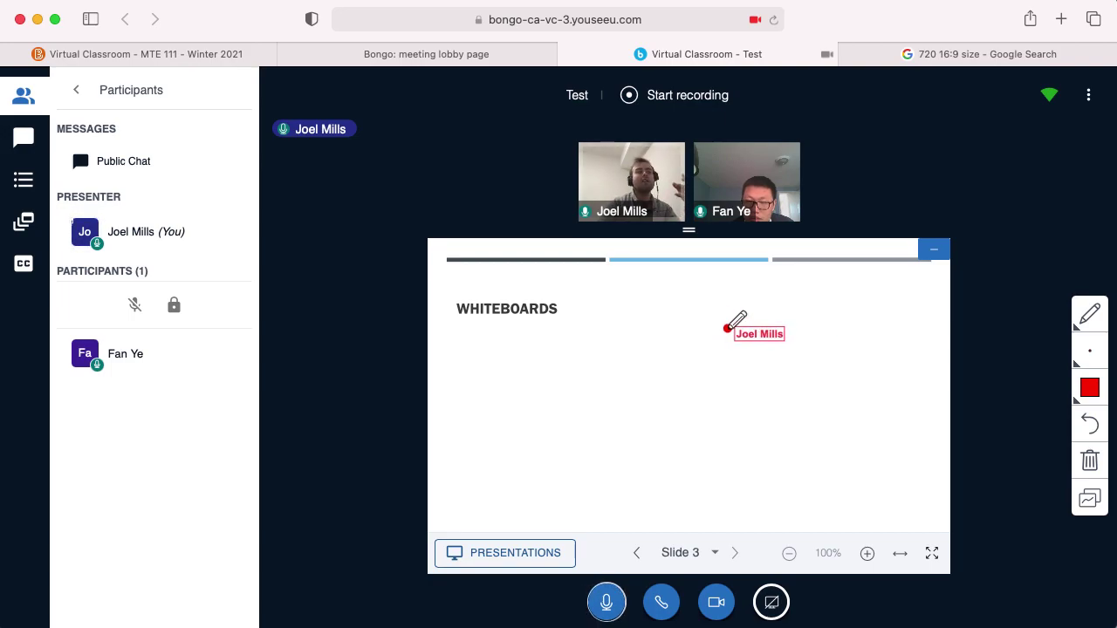
# Step: Draw a red rectangle in the middle of the Whiteboards slide
pyautogui.click(1091, 323)
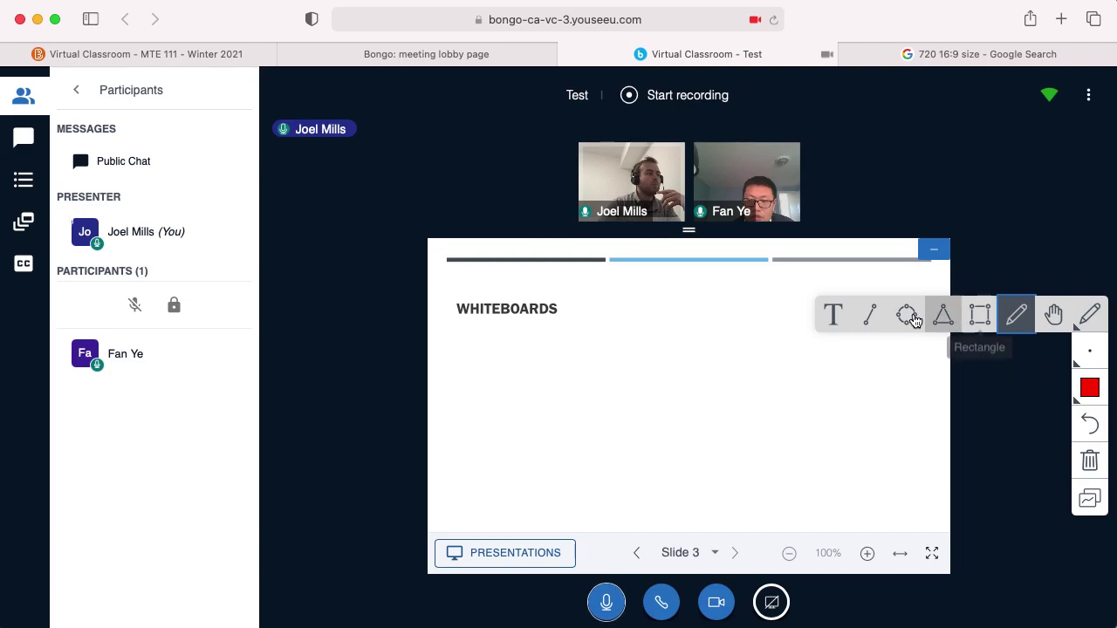
pyautogui.click(979, 315)
pyautogui.moveTo(621, 371); pyautogui.dragTo(731, 460)
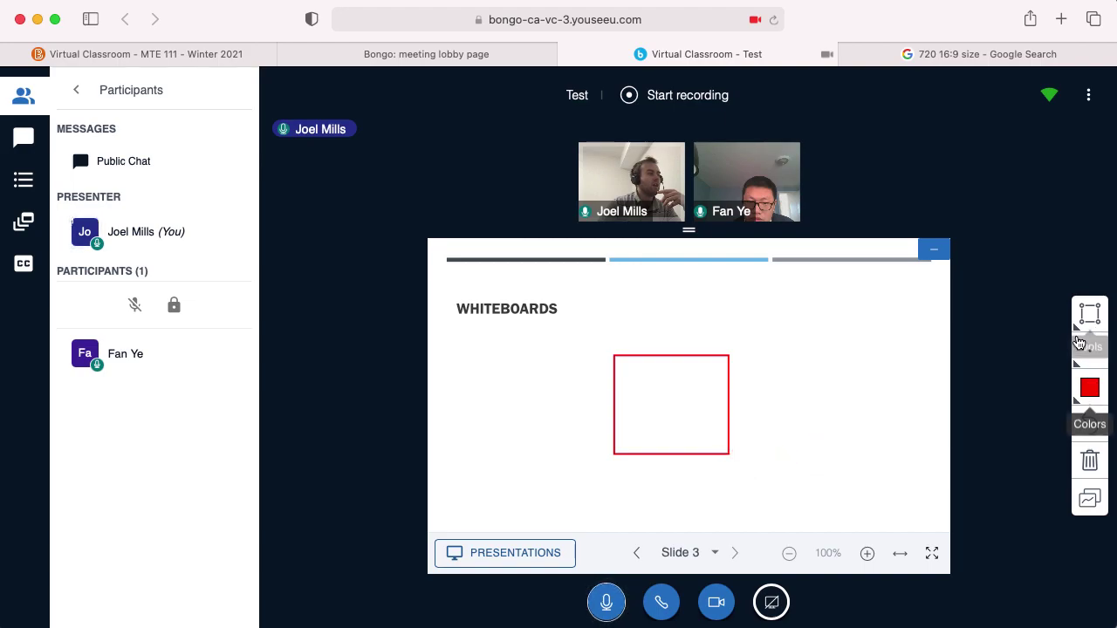
pyautogui.click(1096, 394)
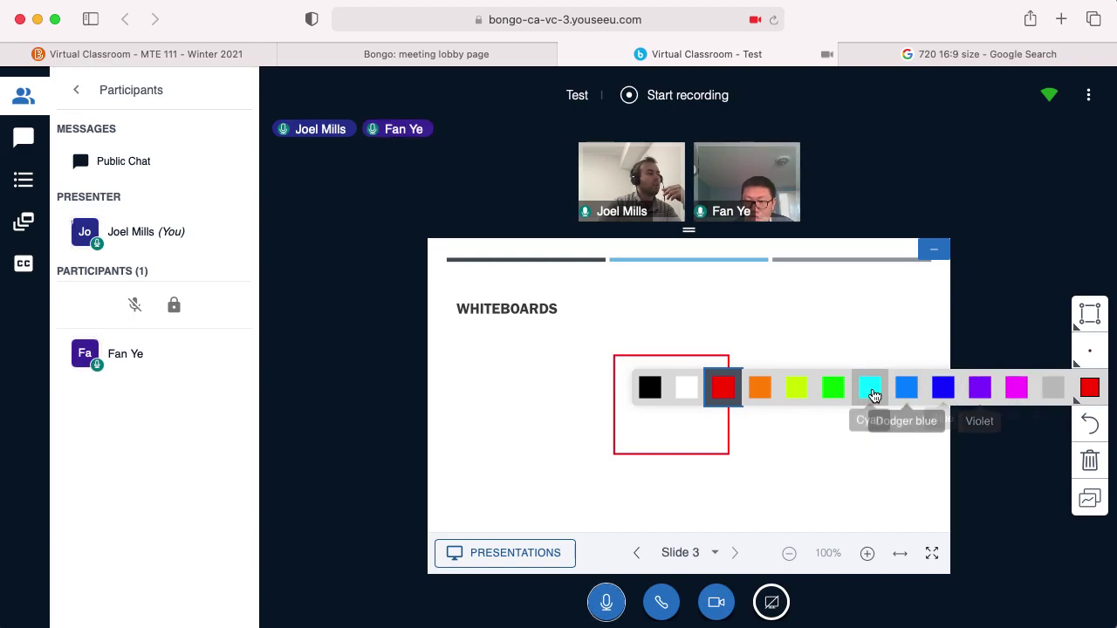
pyautogui.click(1090, 387)
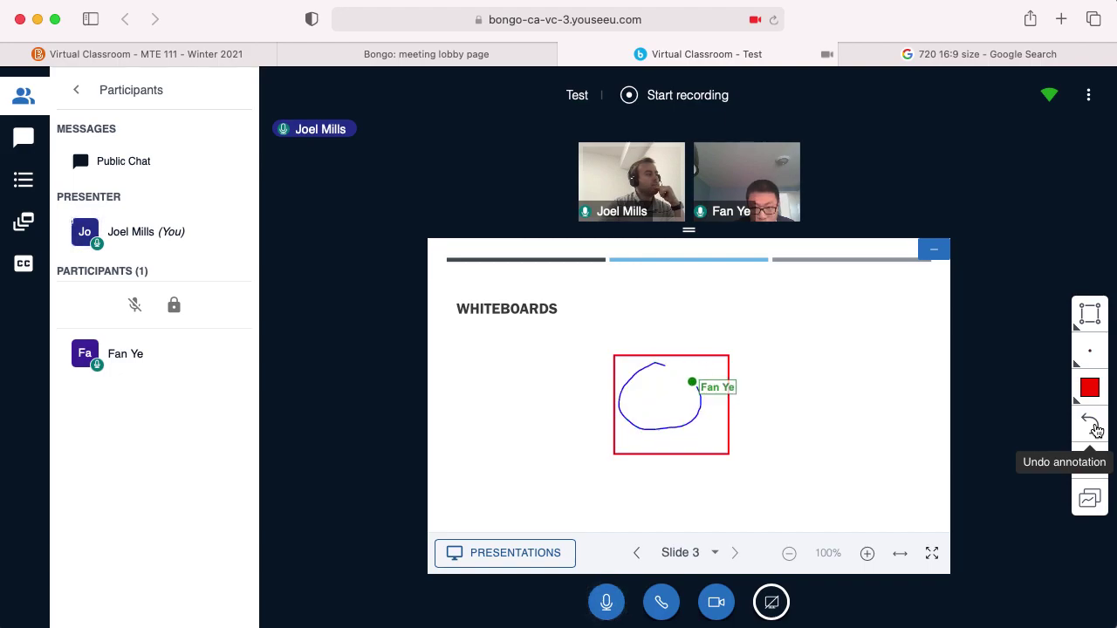
# Step: Write the red text "This is the right way to do this" in the slide's lower-right area and undo that annotation
pyautogui.click(1090, 315)
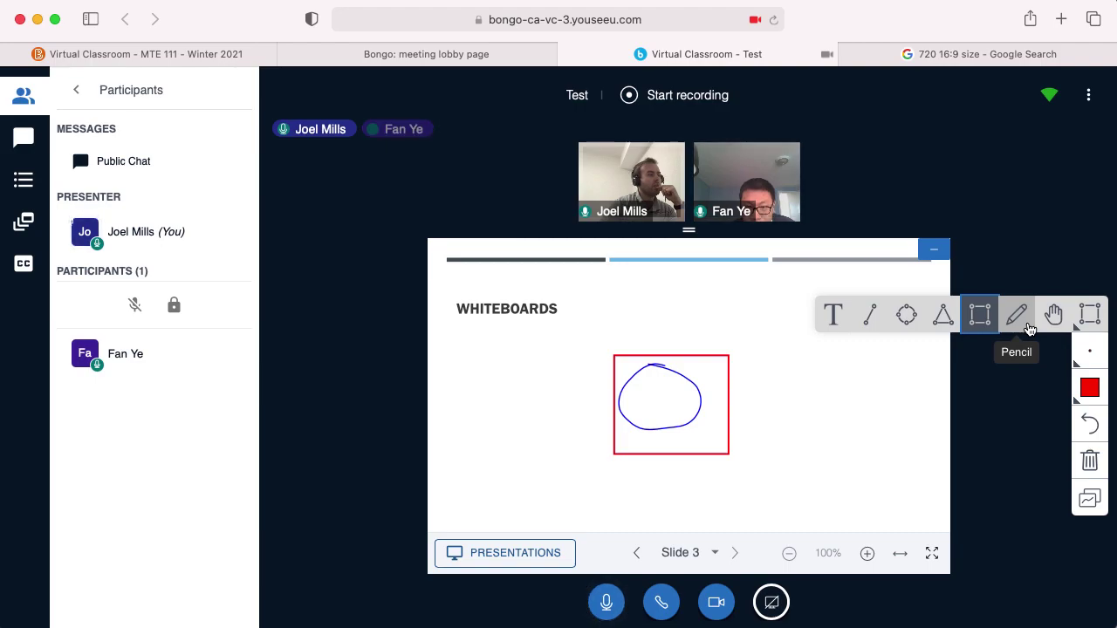
pyautogui.click(833, 315)
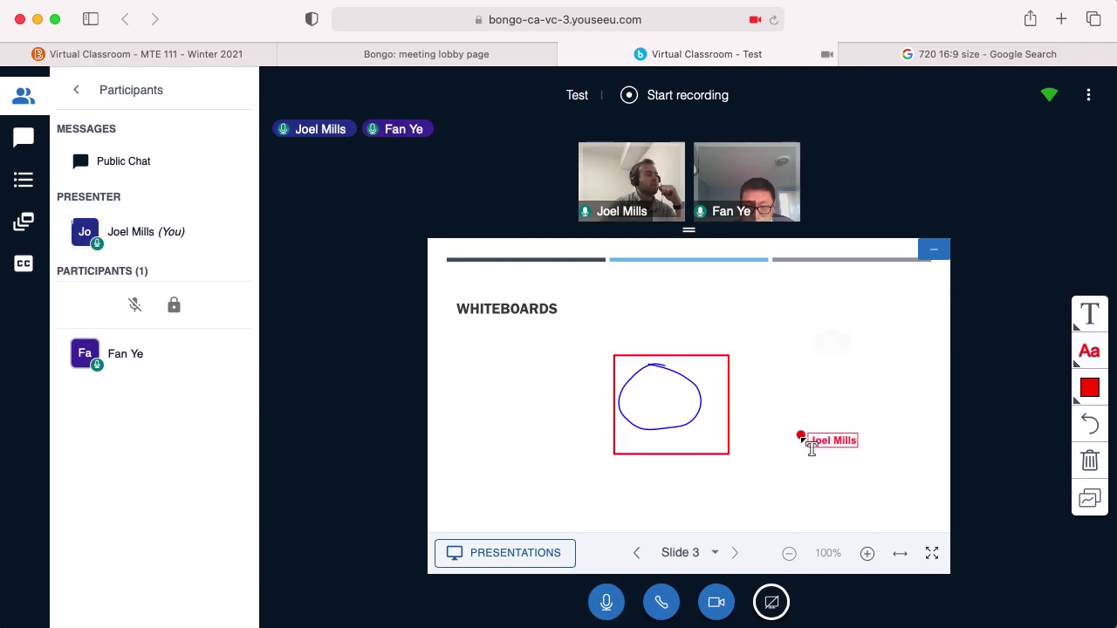
pyautogui.moveTo(881, 475); pyautogui.dragTo(884, 478)
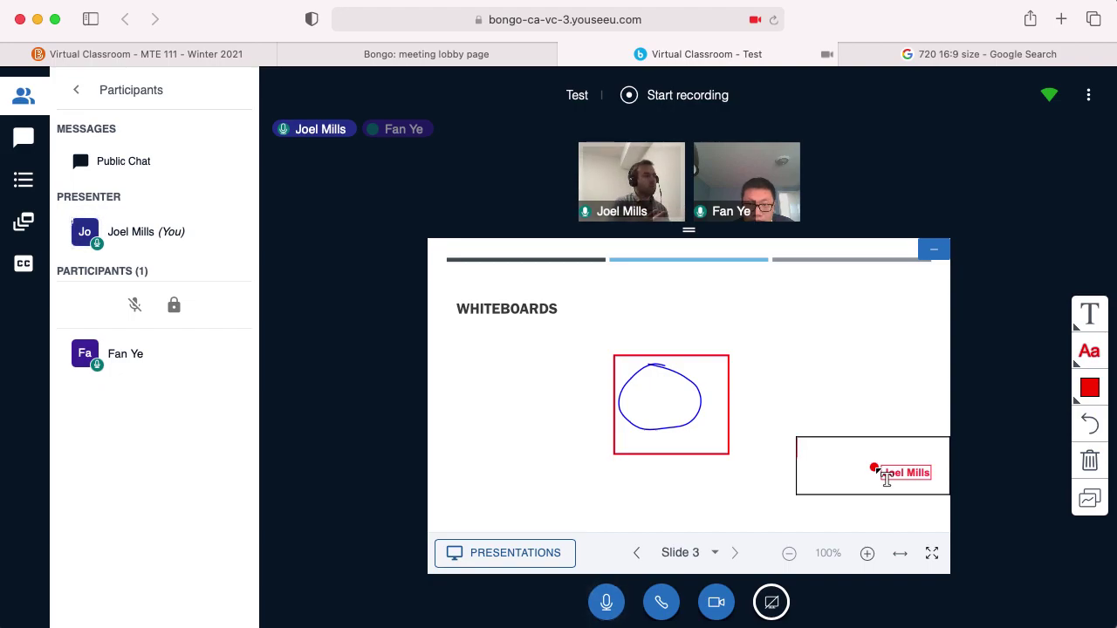
pyautogui.write('This ius')
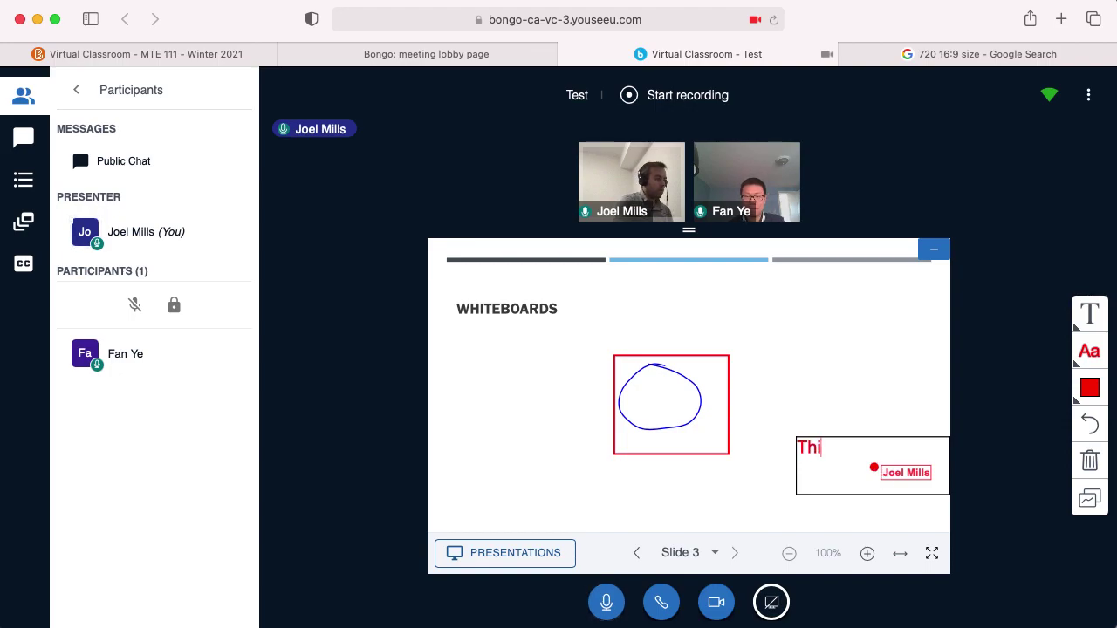
pyautogui.press('BackSpace')
pyautogui.press('BackSpace')
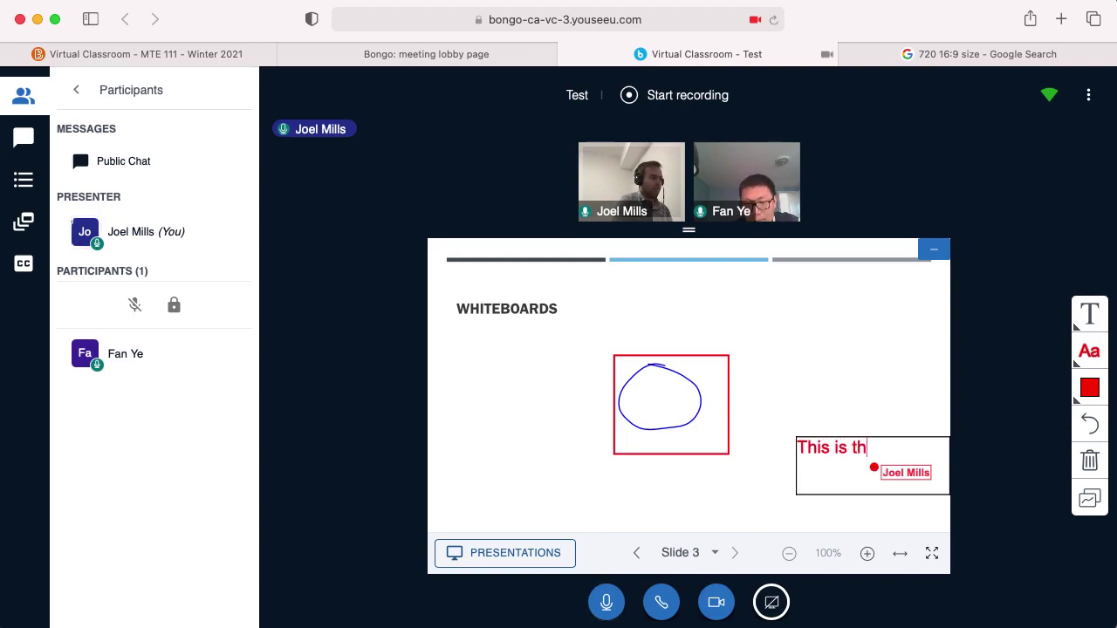
pyautogui.write('s the right way to do thisa')
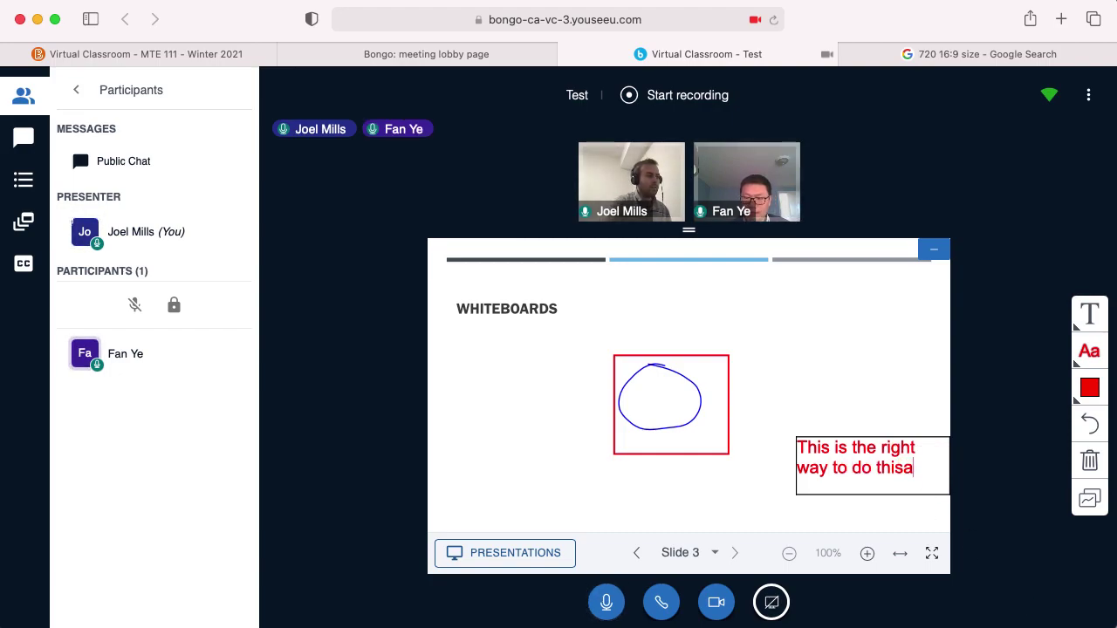
pyautogui.press('BackSpace')
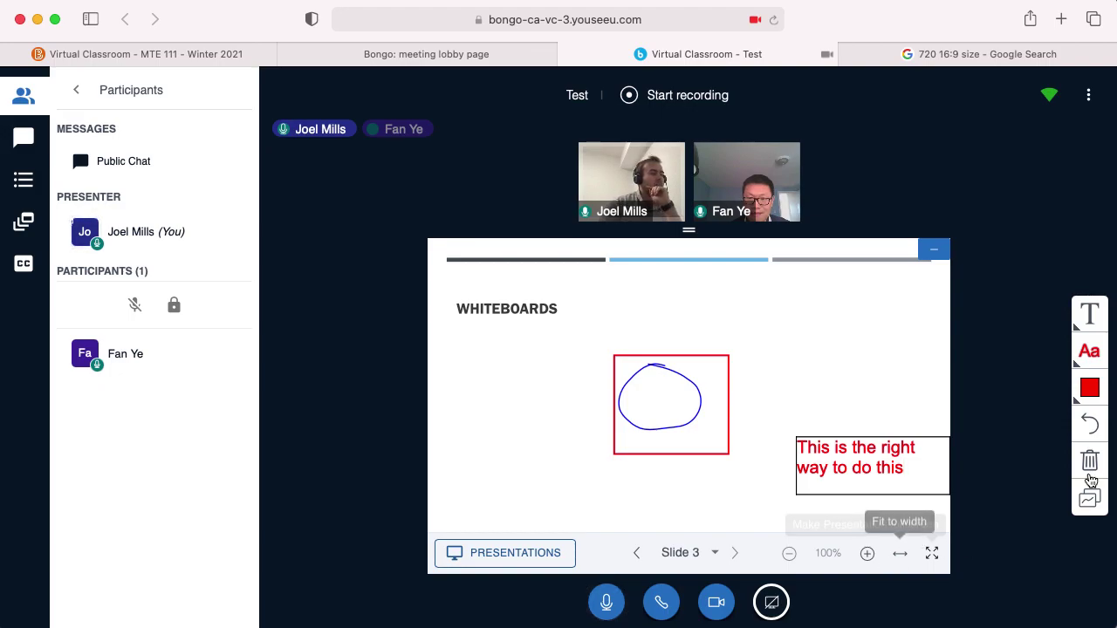
pyautogui.click(880, 517)
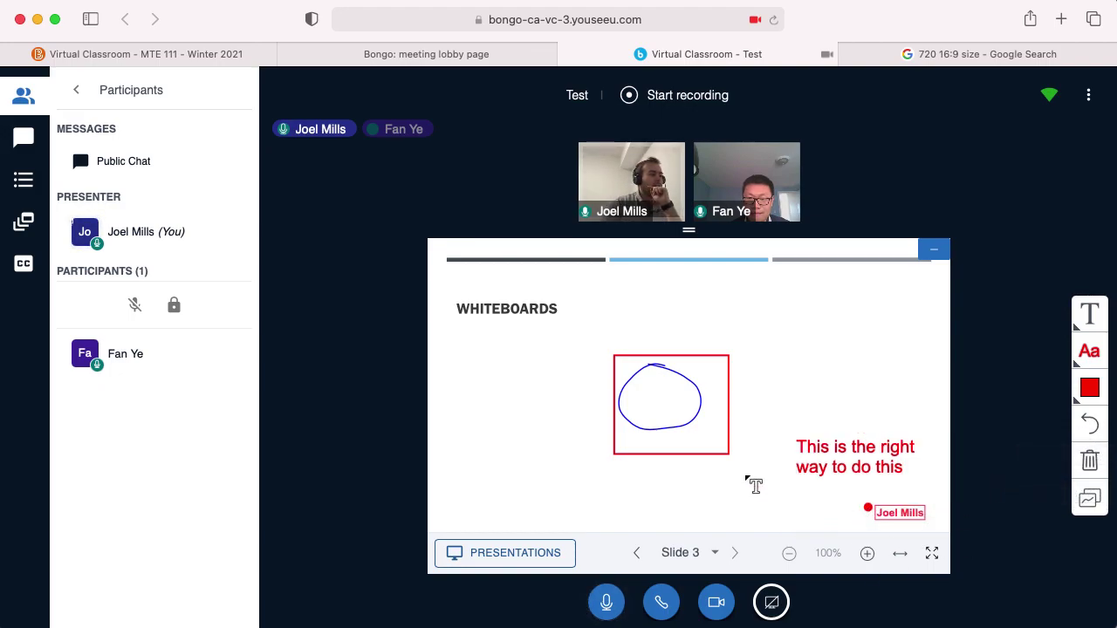
pyautogui.click(1089, 427)
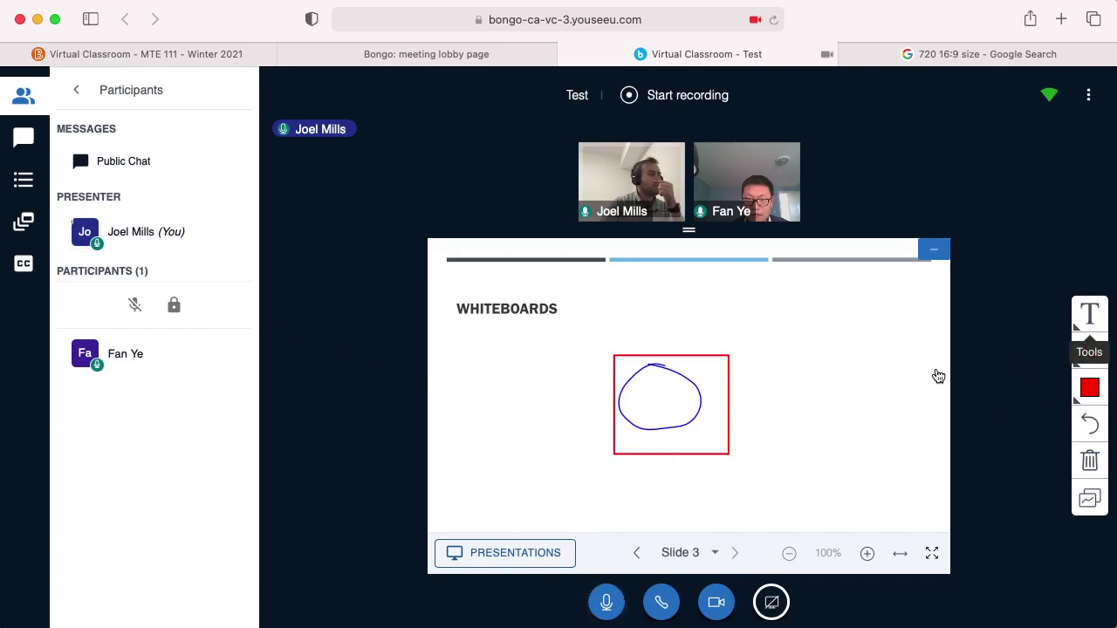
# Step: Add the red text annotation "what is the best letter in the alphabet" beside the rectangle on the slide
pyautogui.moveTo(793, 387); pyautogui.dragTo(949, 445)
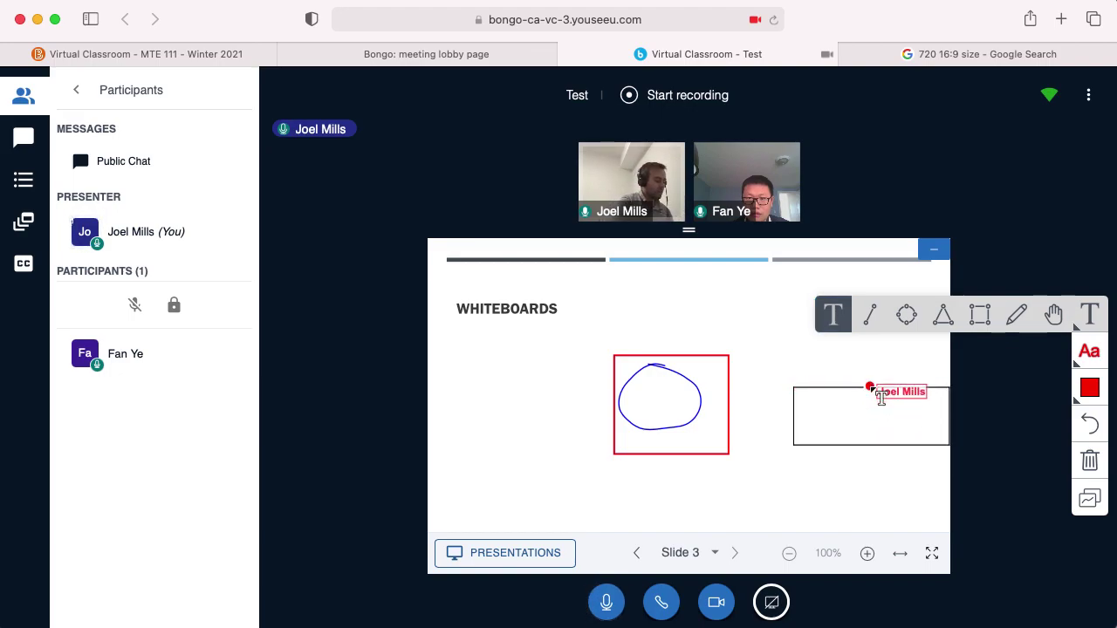
pyautogui.write('what s')
pyautogui.press('BackSpace')
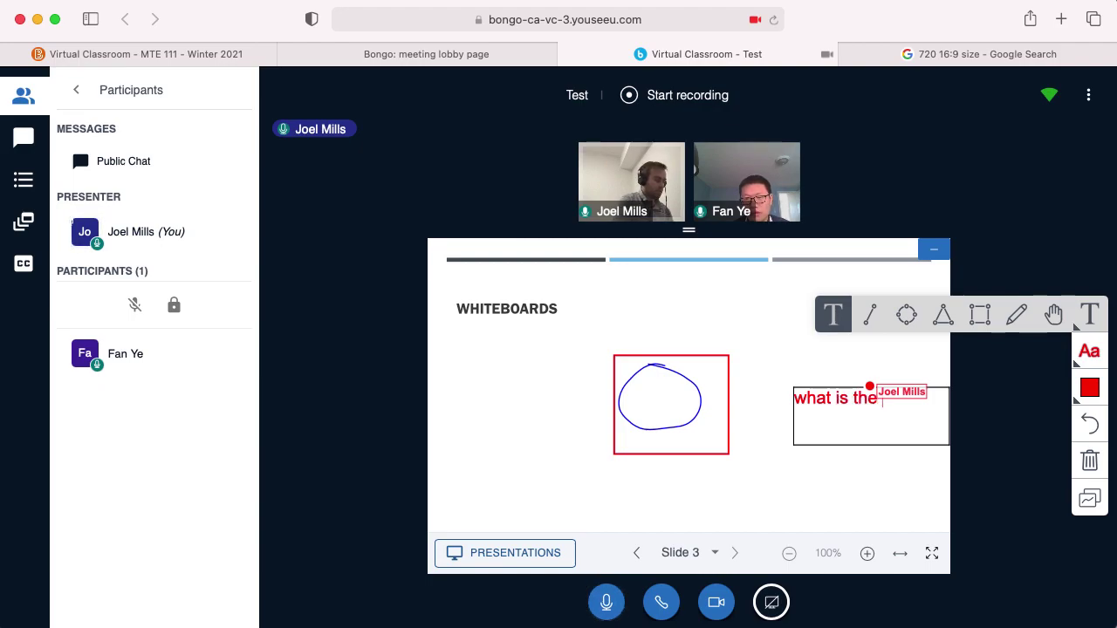
pyautogui.write('is the best let')
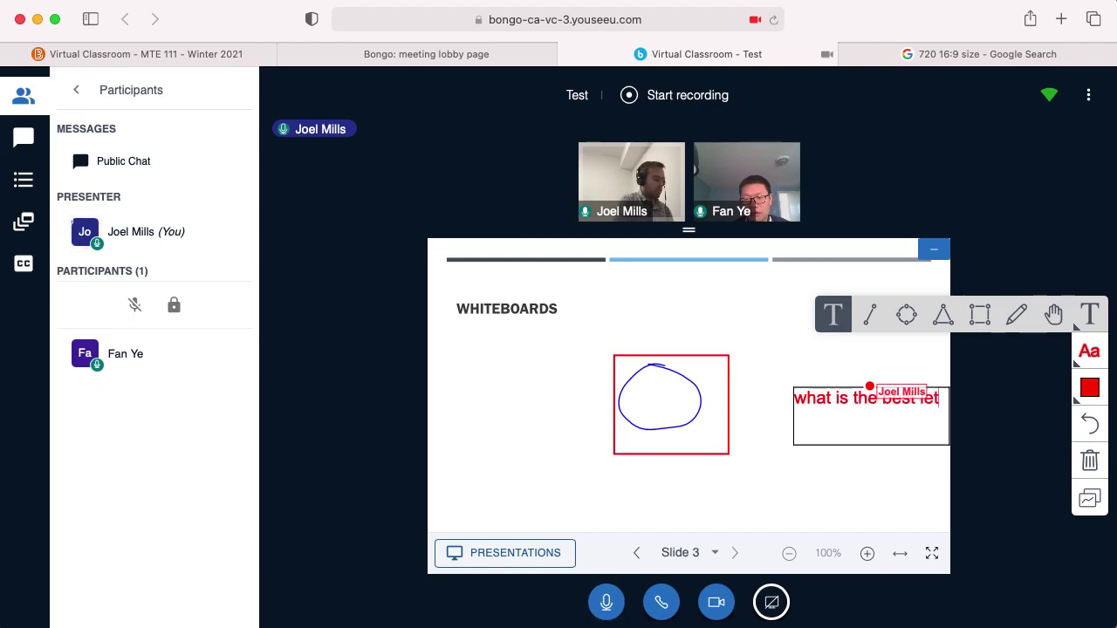
pyautogui.write('ter in the')
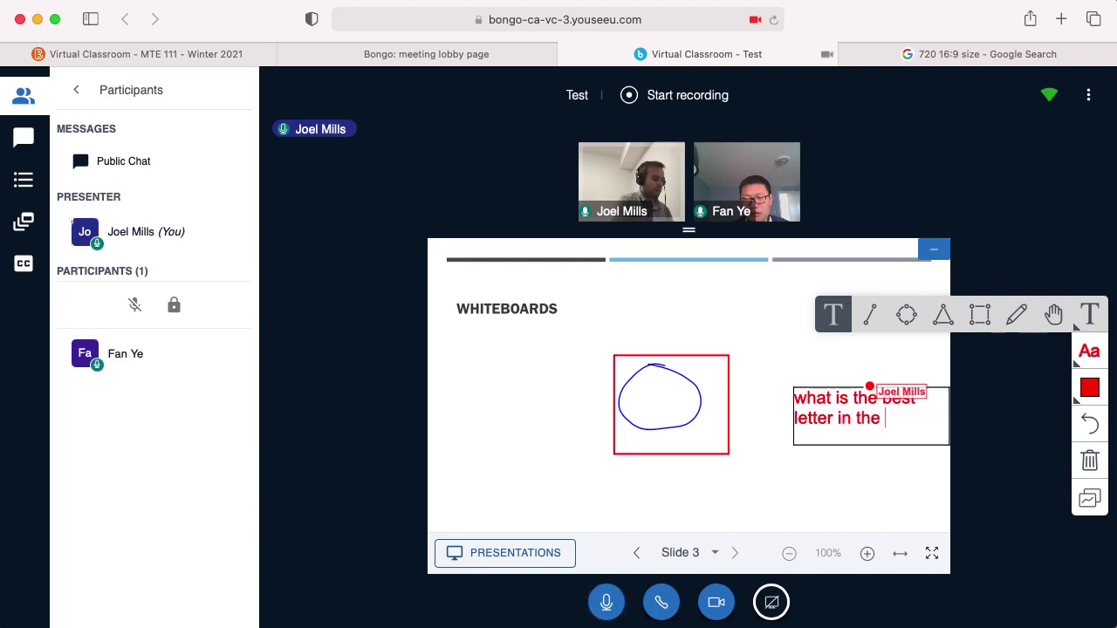
pyautogui.write(' alphabet')
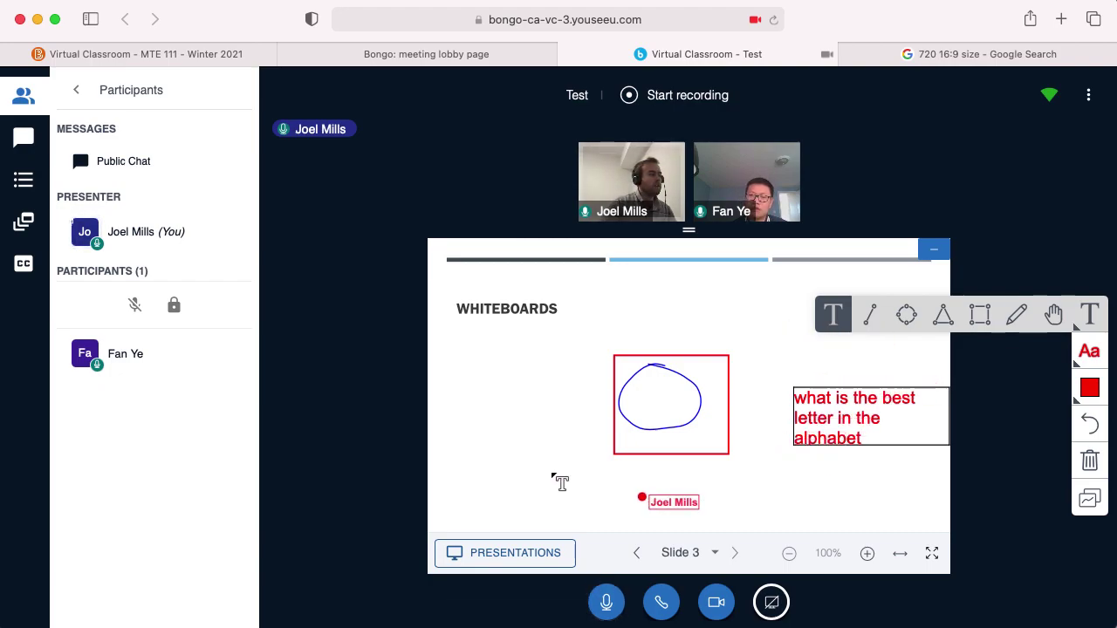
pyautogui.click(756, 496)
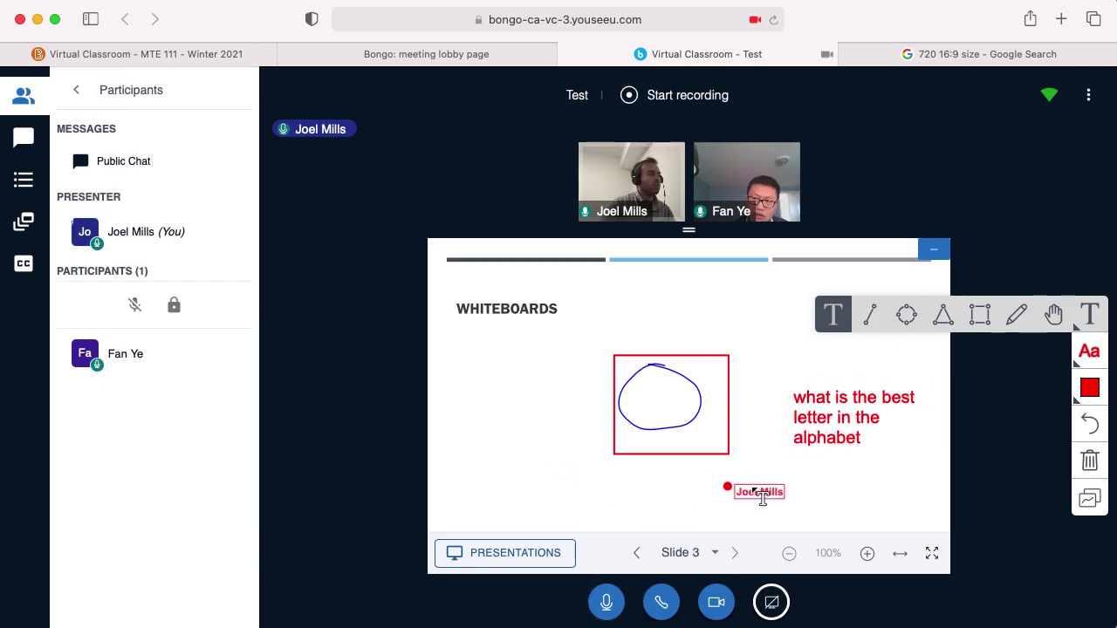
# Step: Add a text annotation below the question listing the answer options "a) a", "b)b" and "c) c" on separate lines
pyautogui.click(1089, 321)
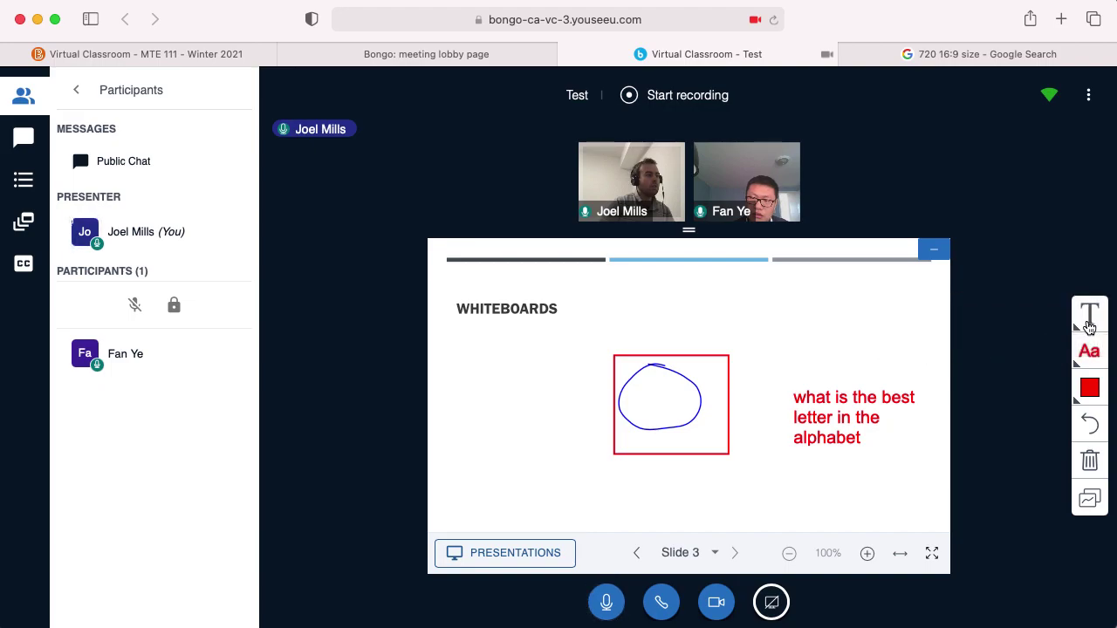
pyautogui.click(1089, 325)
pyautogui.moveTo(758, 477); pyautogui.dragTo(915, 531)
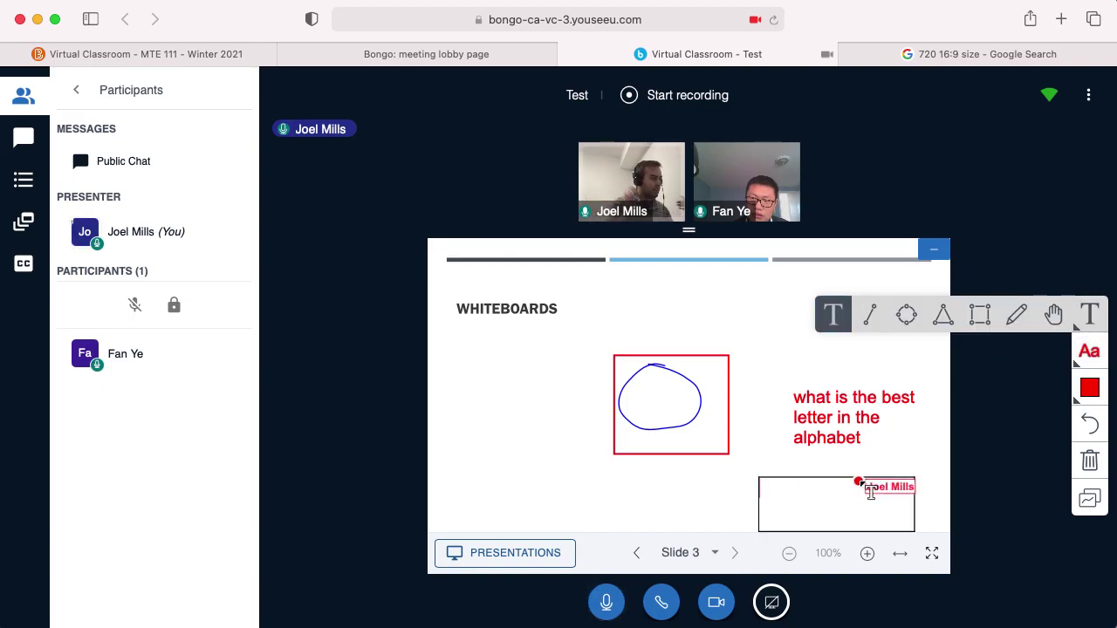
pyautogui.write('a')
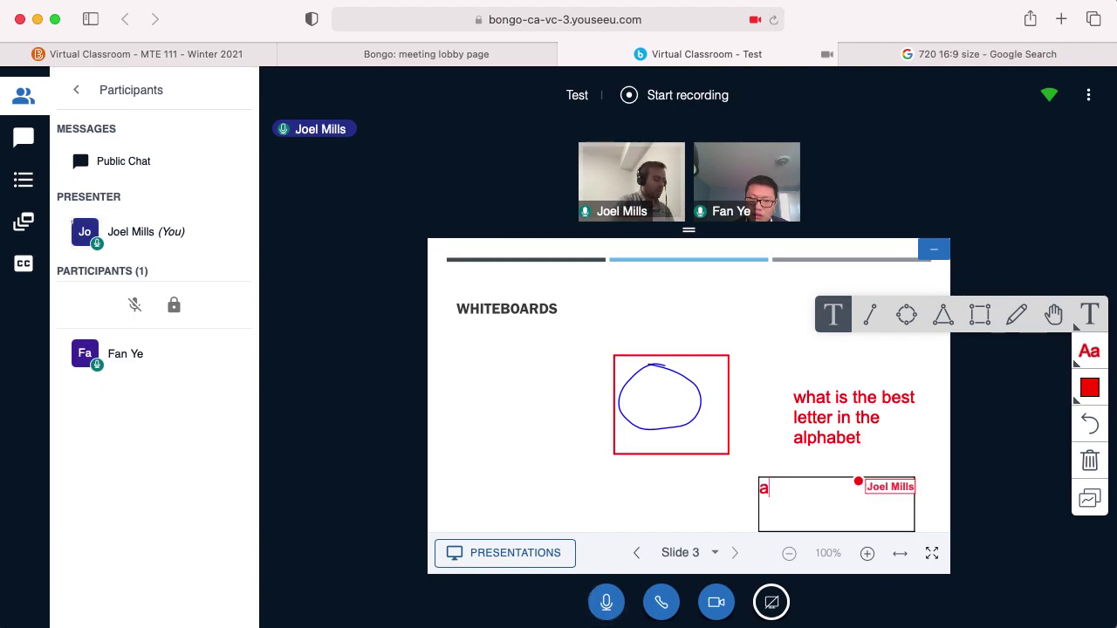
pyautogui.write(') a')
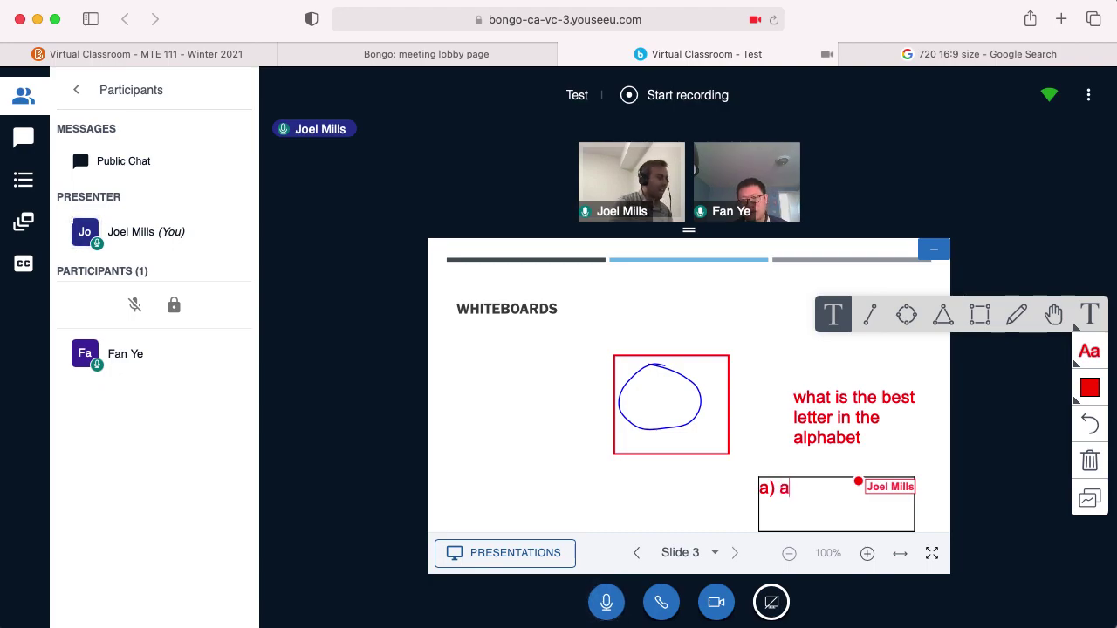
pyautogui.press('Return')
pyautogui.write('b')
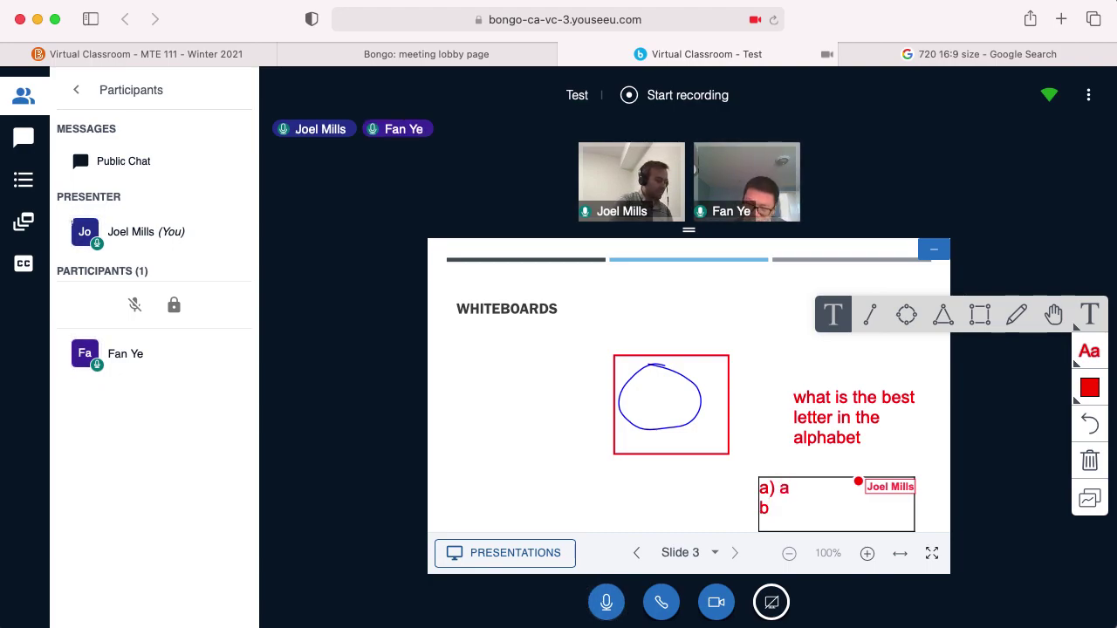
pyautogui.write(')b')
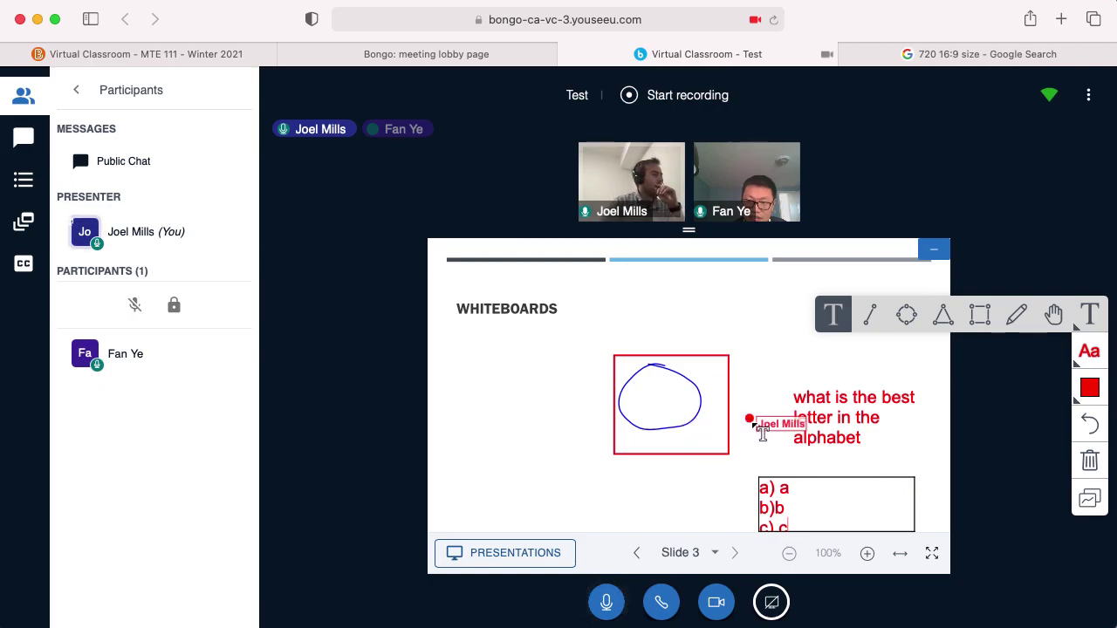
# Step: Start an A/B/C poll for the question and publish its results onto the slide
pyautogui.click(33, 191)
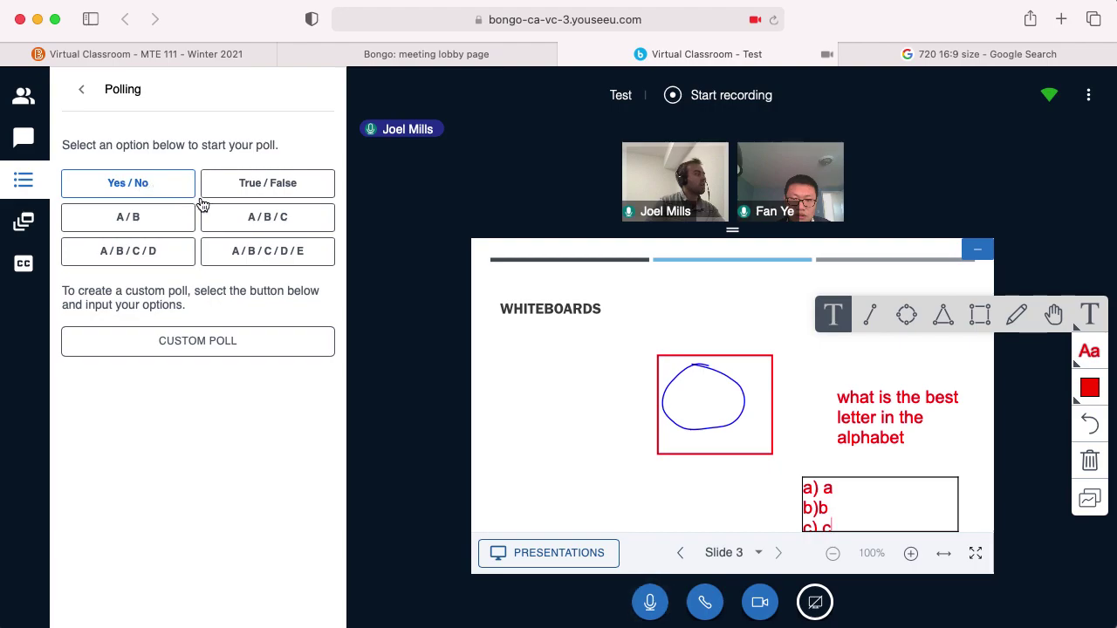
pyautogui.click(243, 224)
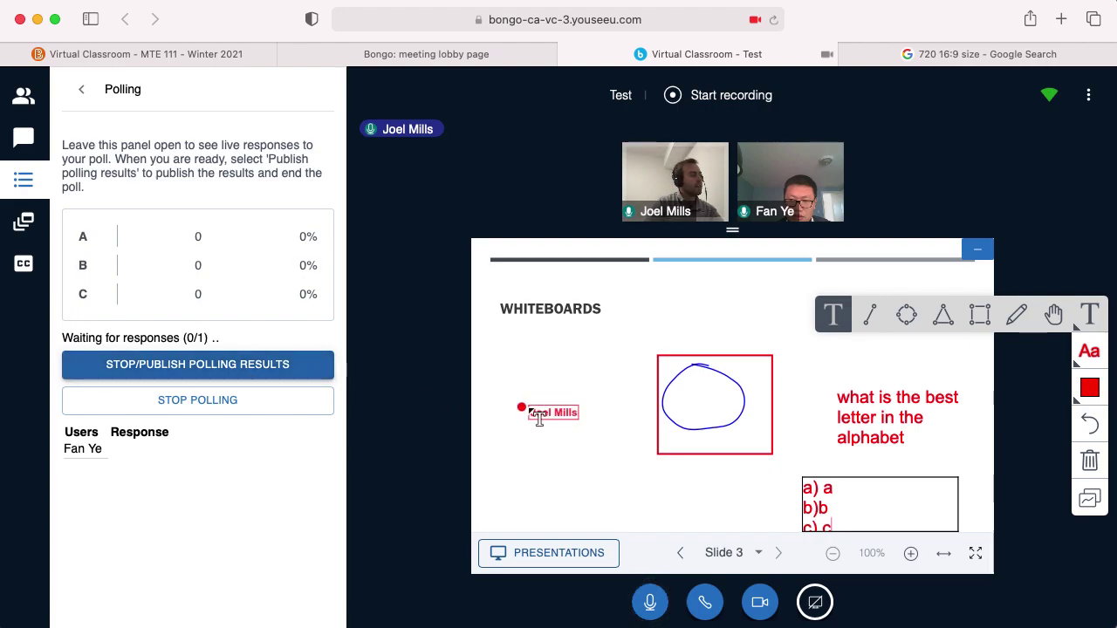
pyautogui.click(513, 436)
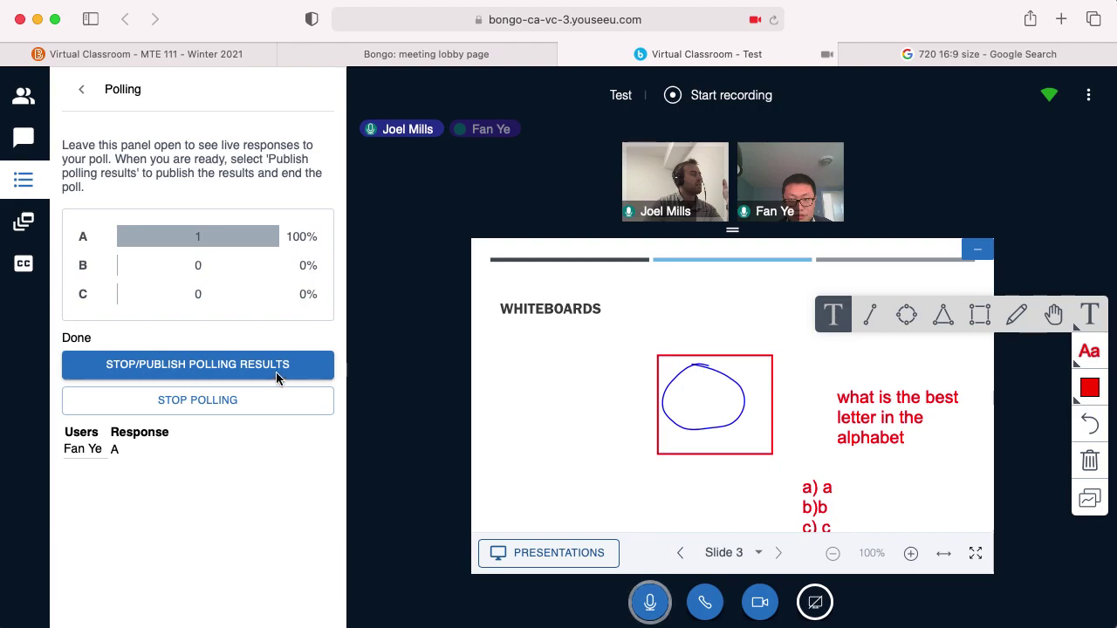
pyautogui.click(210, 375)
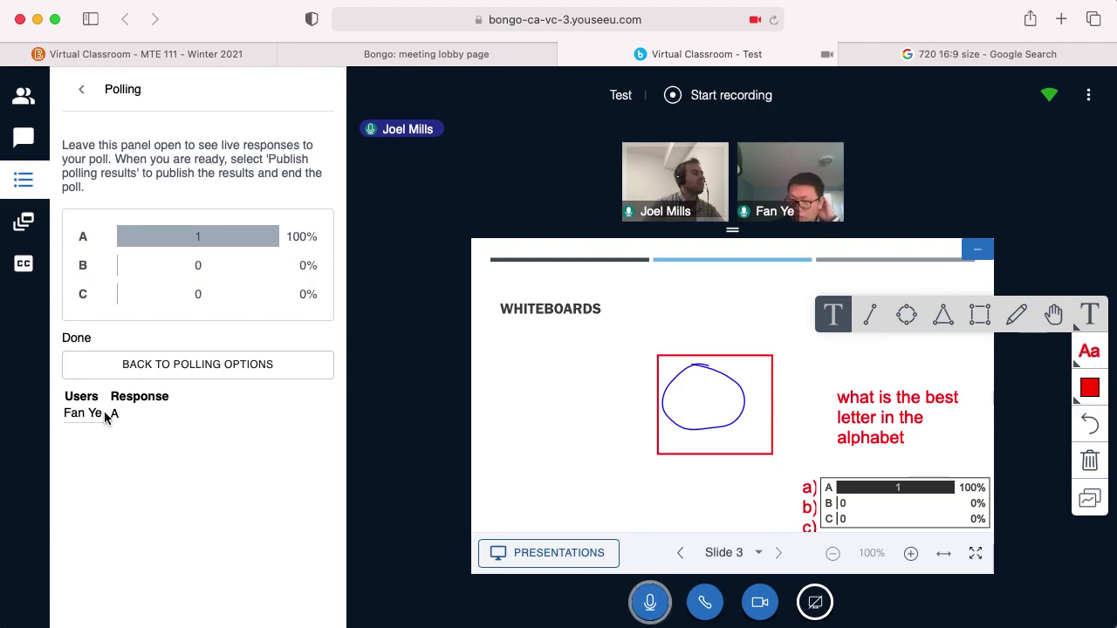
pyautogui.moveTo(76, 415); pyautogui.dragTo(129, 421)
pyautogui.click(133, 422)
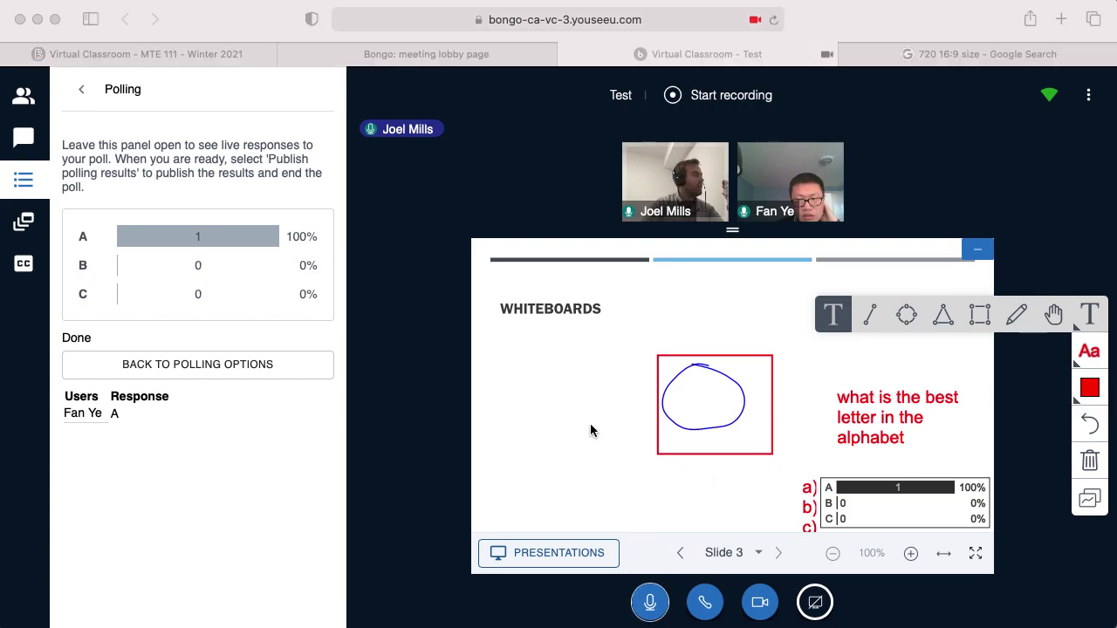
# Step: Open the public chat and place the cursor in its message field
pyautogui.click(29, 146)
pyautogui.click(29, 146)
pyautogui.click(191, 586)
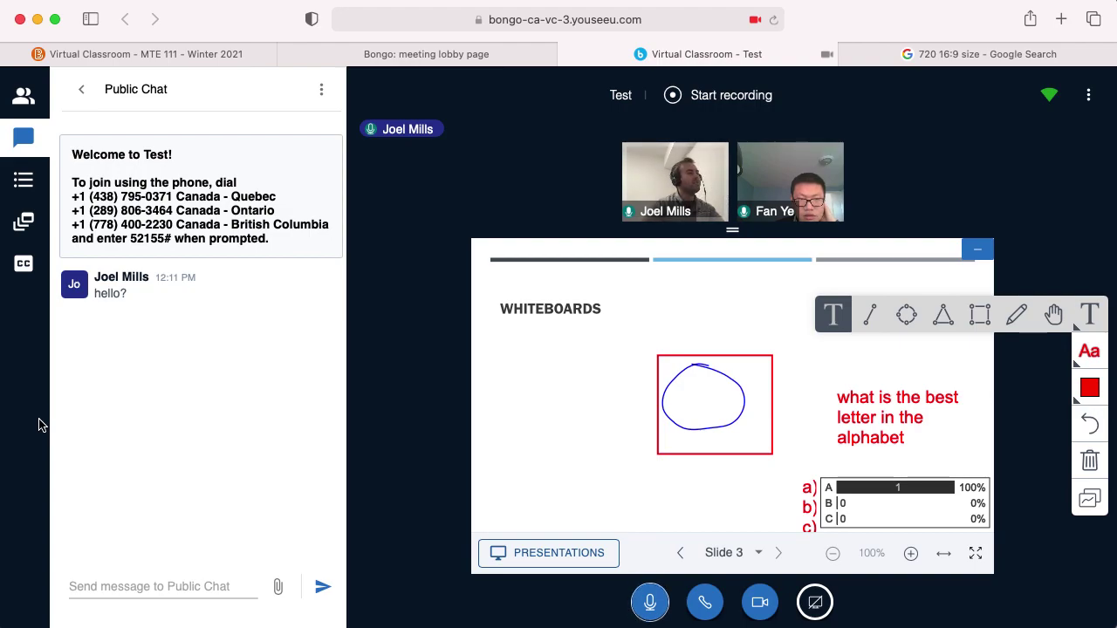
pyautogui.click(107, 589)
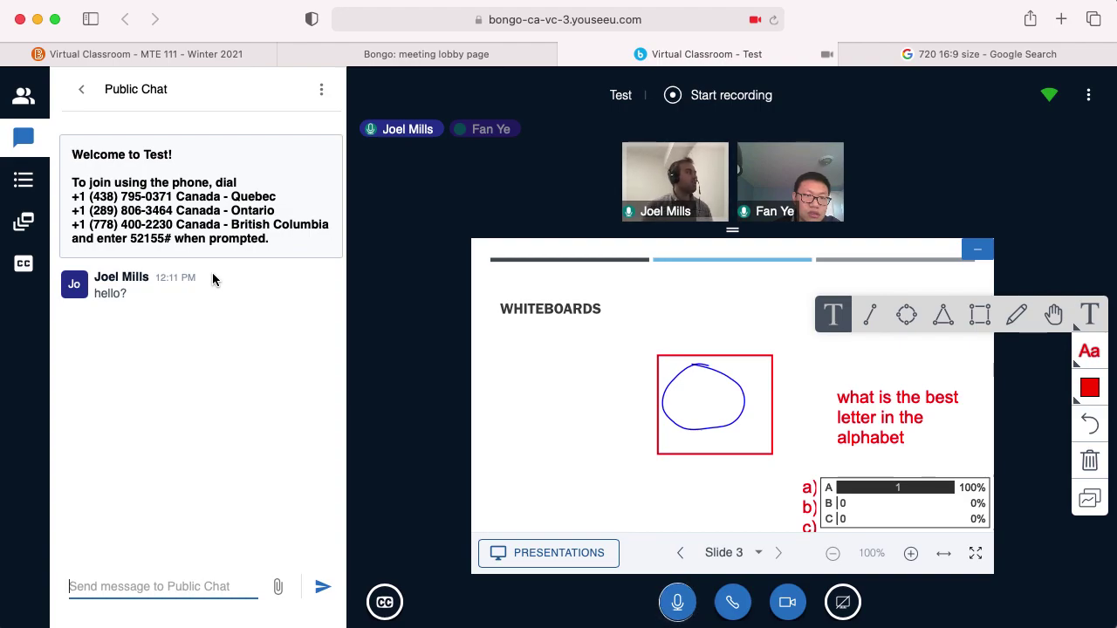
# Step: Show the participants list and review the management options available for the other participant, without applying any
pyautogui.click(33, 100)
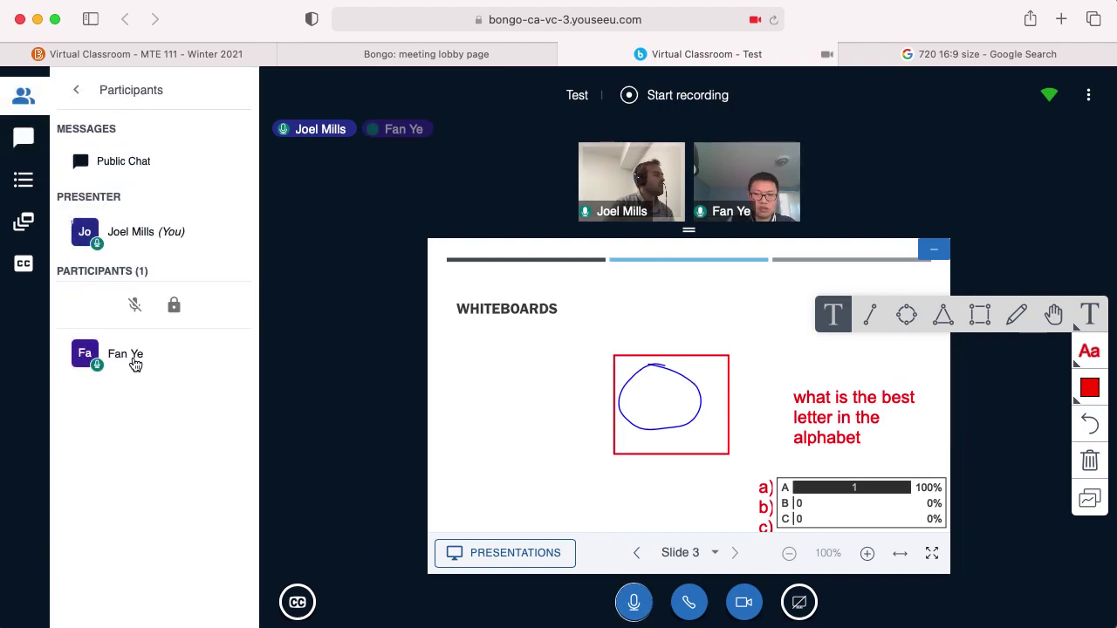
pyautogui.click(135, 362)
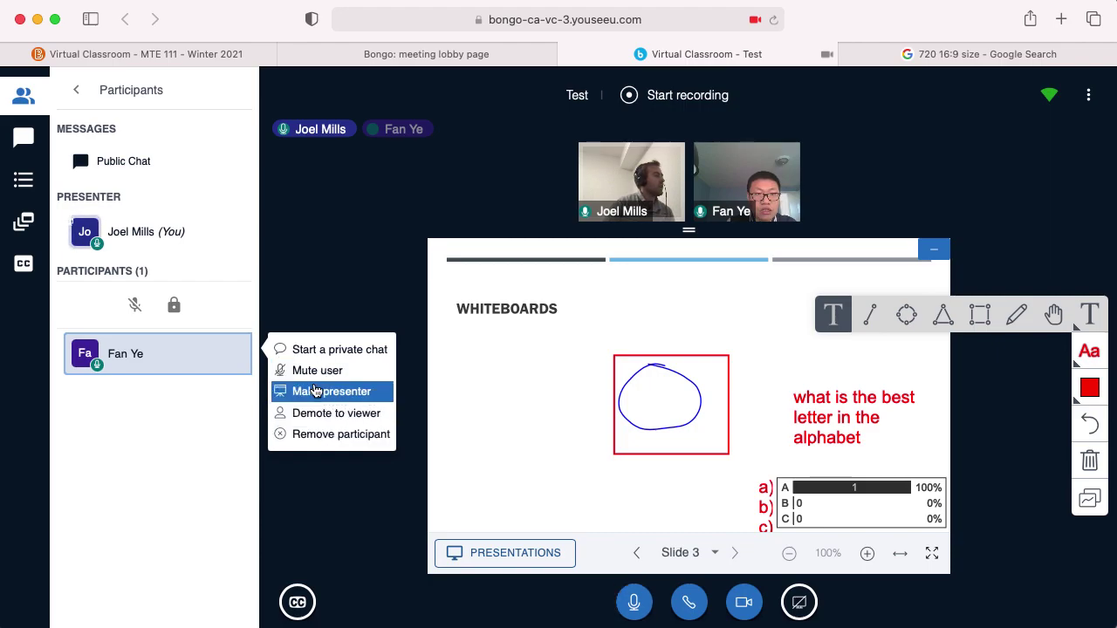
pyautogui.click(219, 444)
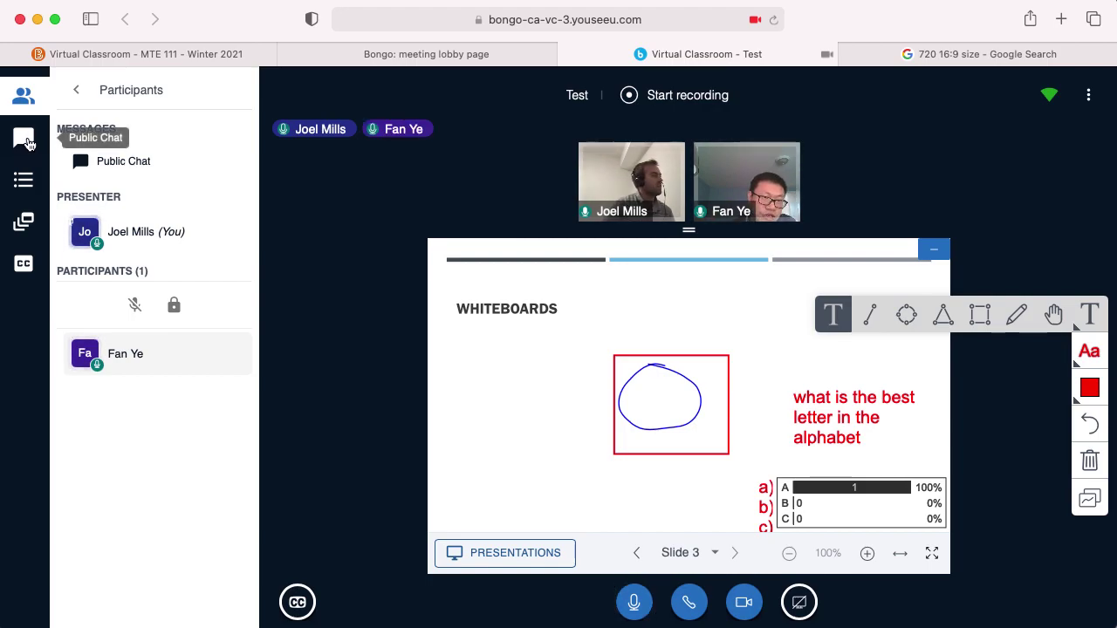
# Step: Return to the public chat and examine the dial-in phone numbers and access code in the welcome message
pyautogui.click(24, 140)
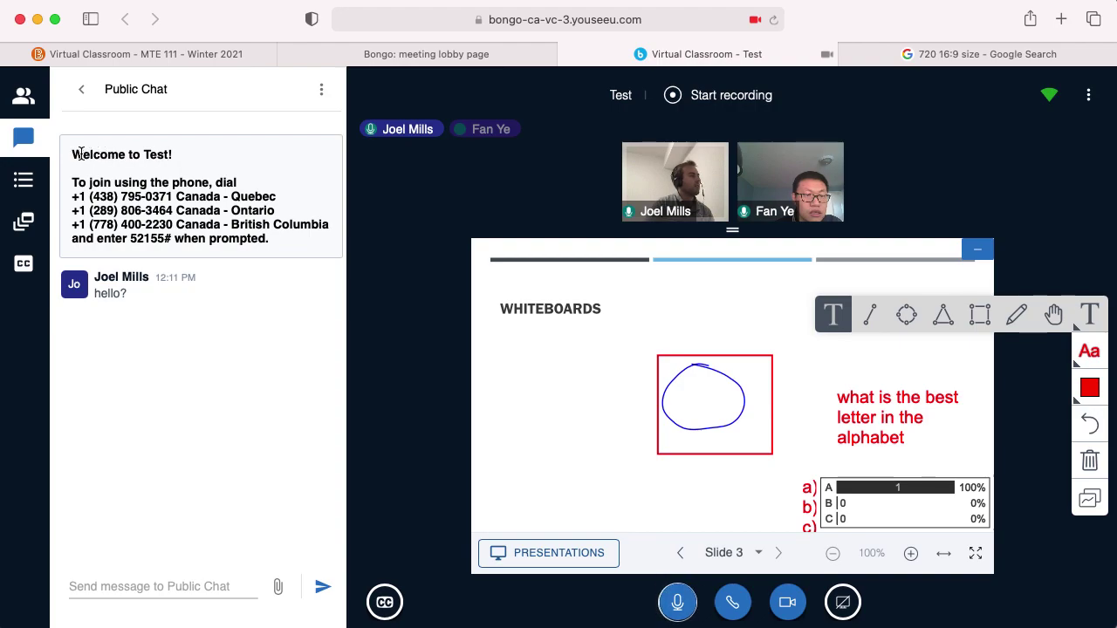
pyautogui.moveTo(73, 197); pyautogui.dragTo(180, 198)
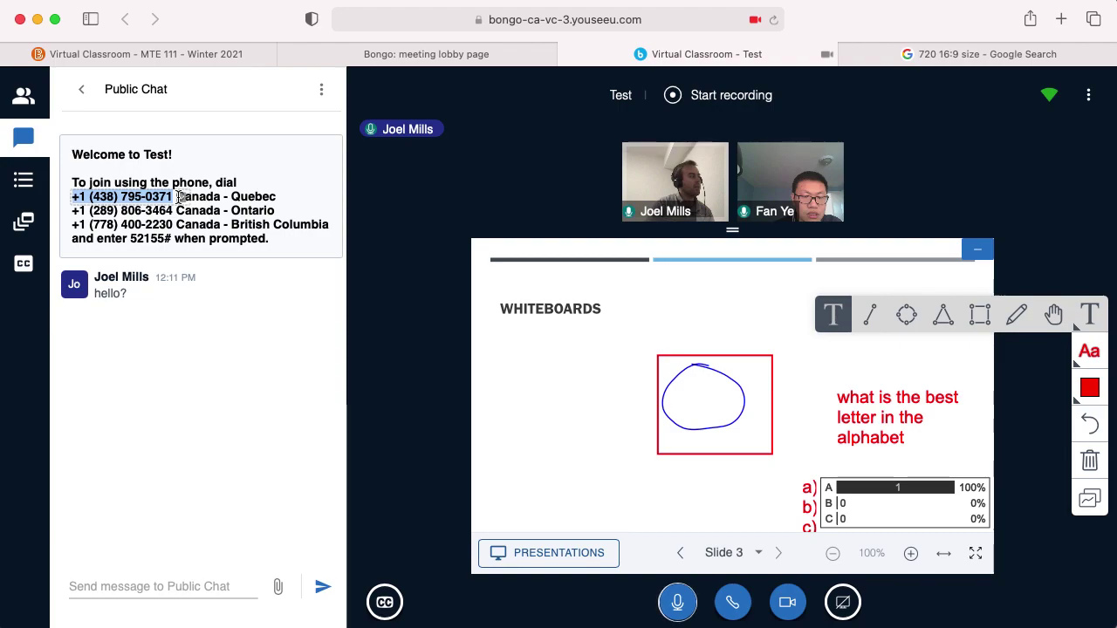
pyautogui.click(180, 197)
pyautogui.click(269, 196)
pyautogui.moveTo(271, 195)
pyautogui.mouseDown()
pyautogui.moveTo(197, 194)
pyautogui.moveTo(255, 197)
pyautogui.mouseUp()
pyautogui.click(195, 194)
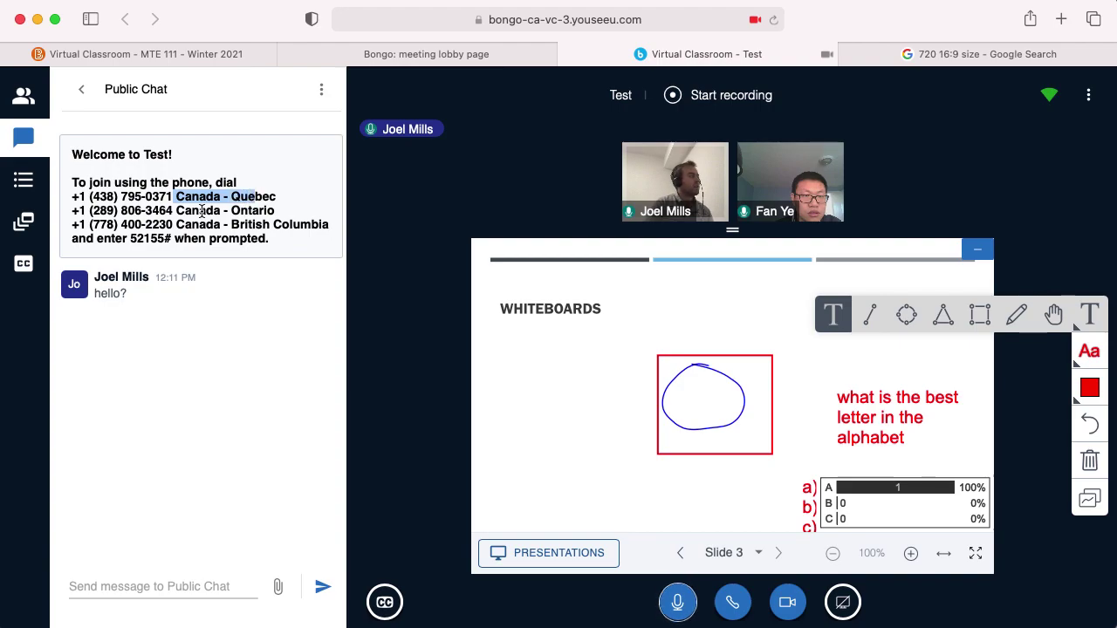
pyautogui.click(151, 239)
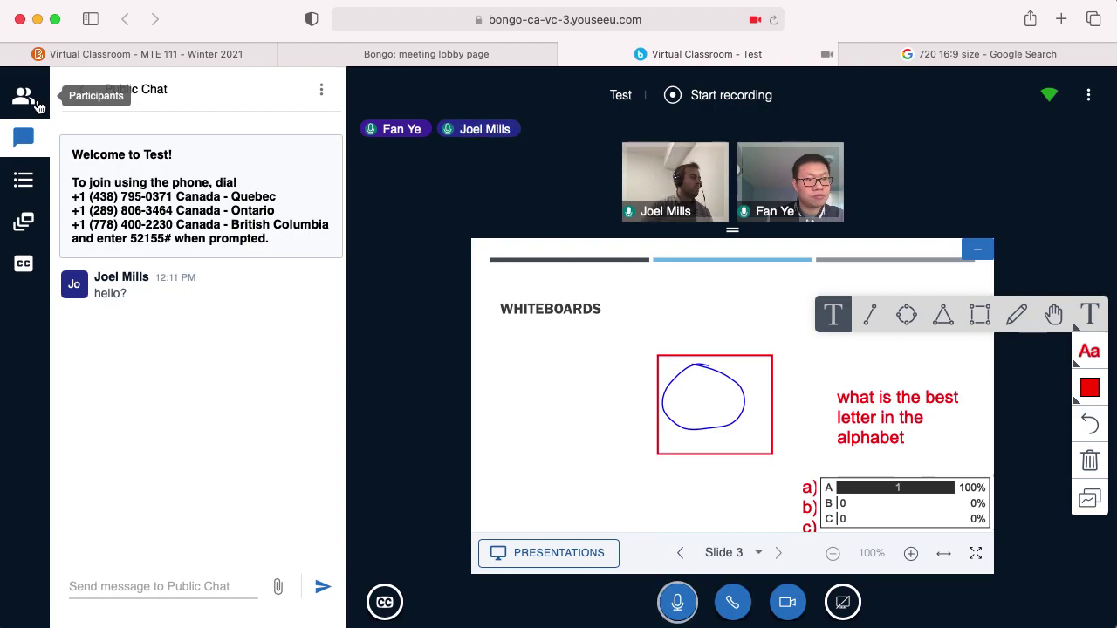
# Step: Examine the sender name on the existing chat message and the public chat's save and clear options
pyautogui.click(146, 587)
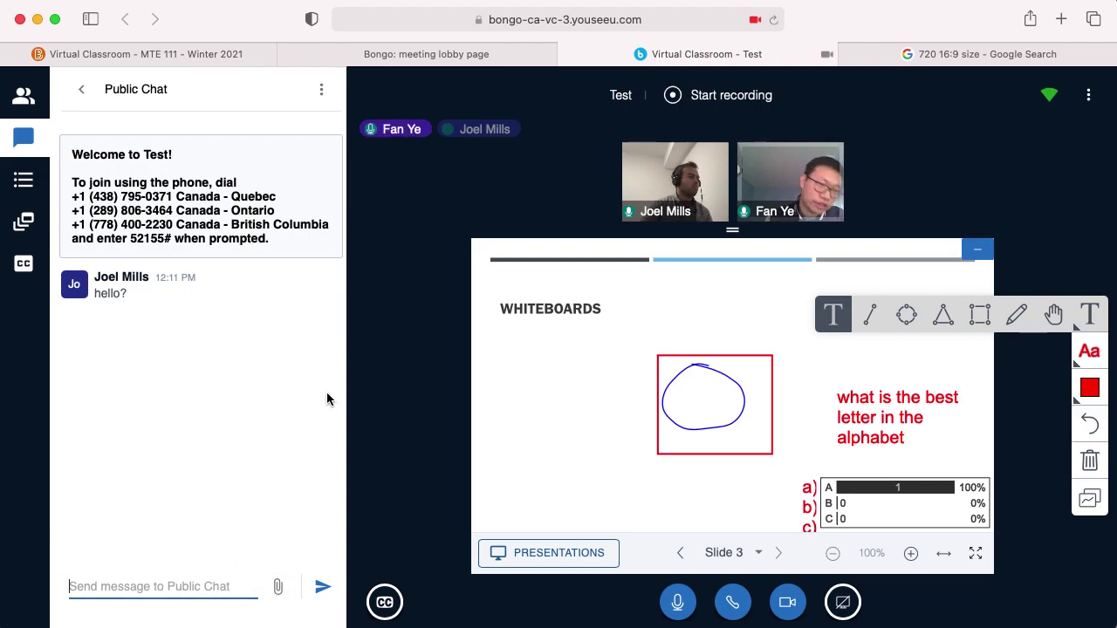
pyautogui.moveTo(98, 278); pyautogui.dragTo(150, 277)
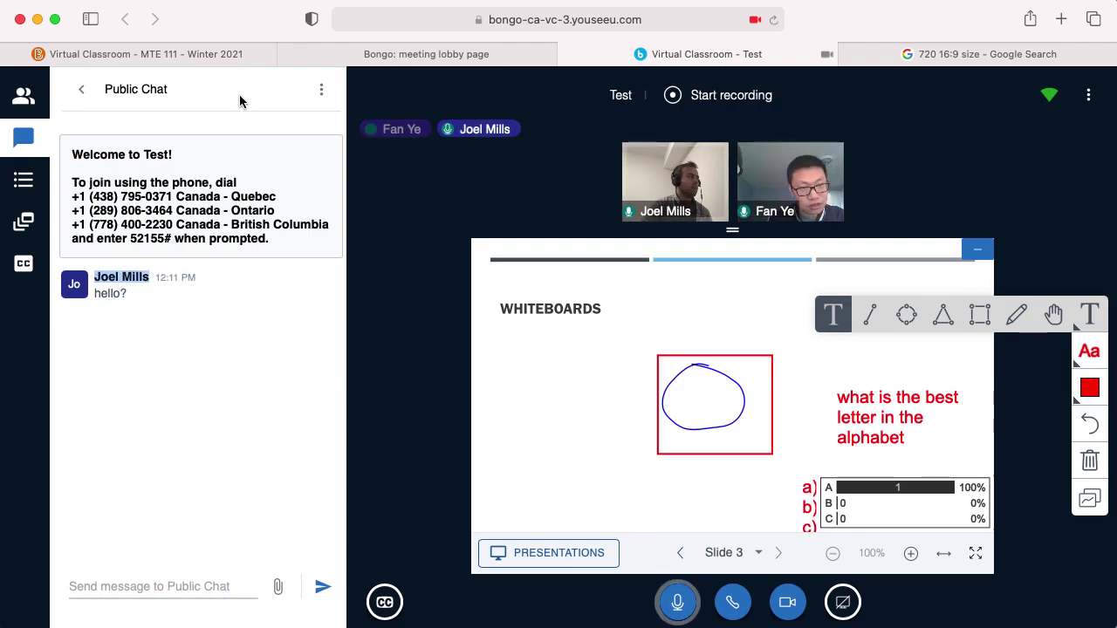
pyautogui.click(321, 89)
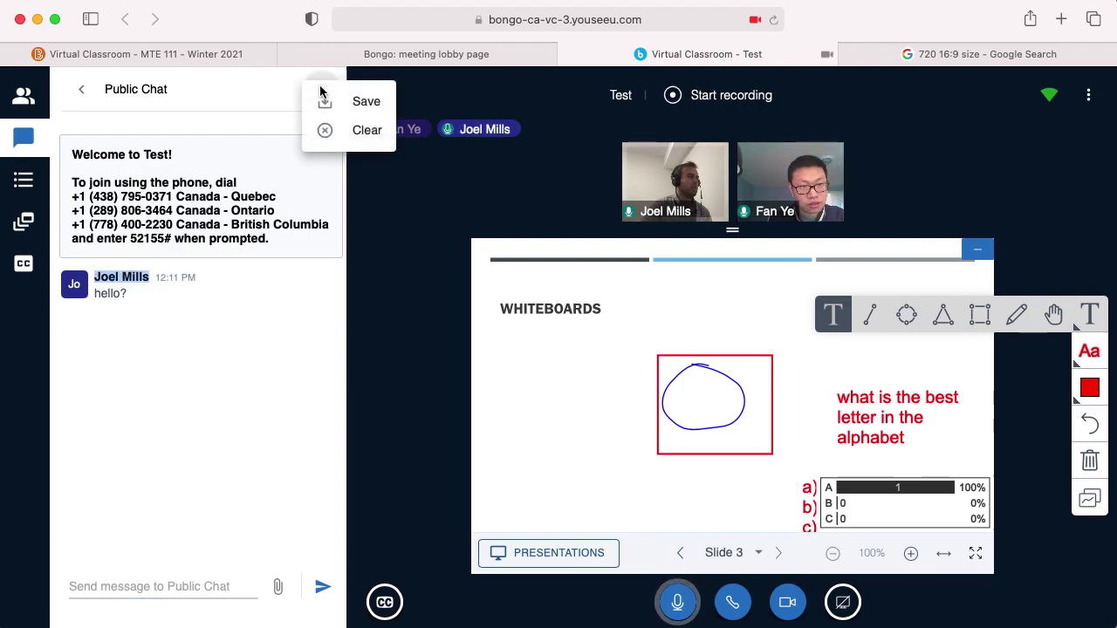
pyautogui.click(275, 88)
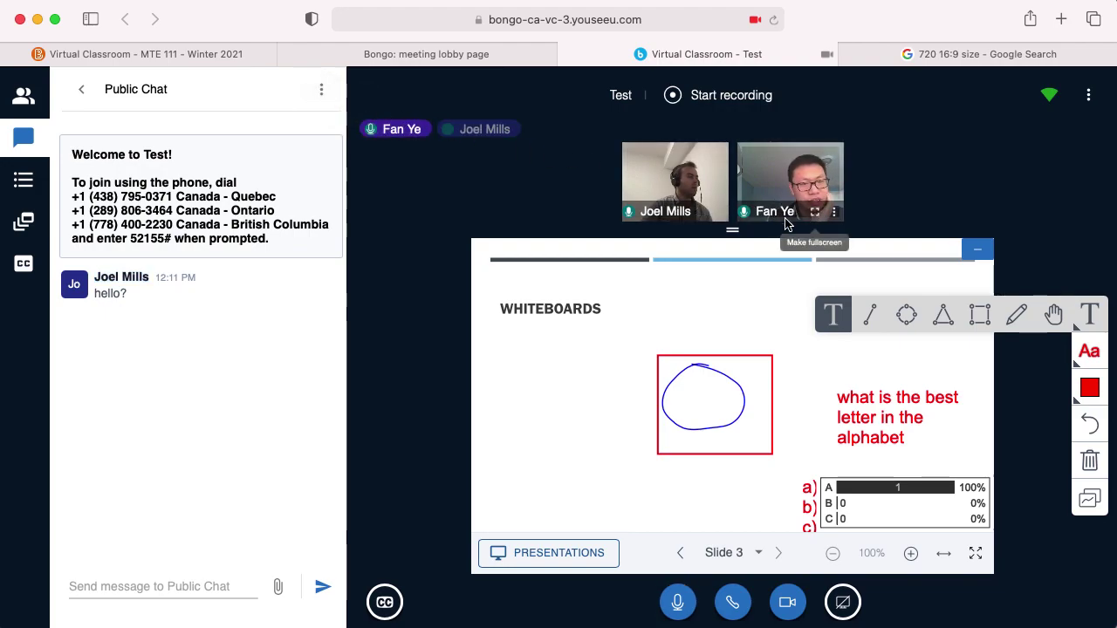
# Step: Send a public chat message that says "Hi" followed by the other participant's first name
pyautogui.click(156, 588)
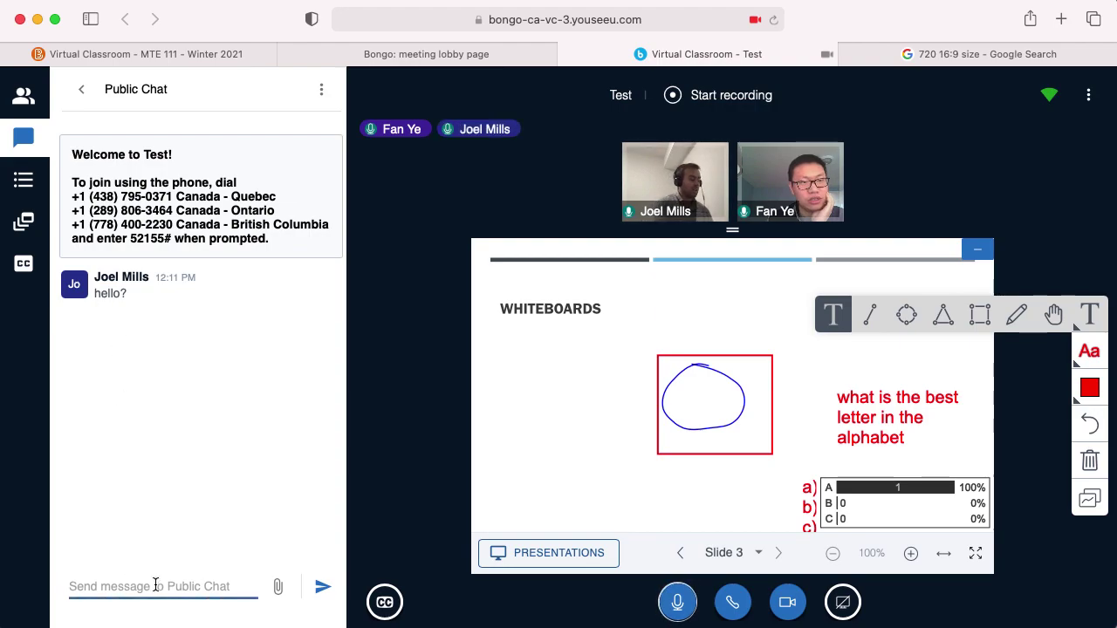
pyautogui.write('He')
pyautogui.press('BackSpace')
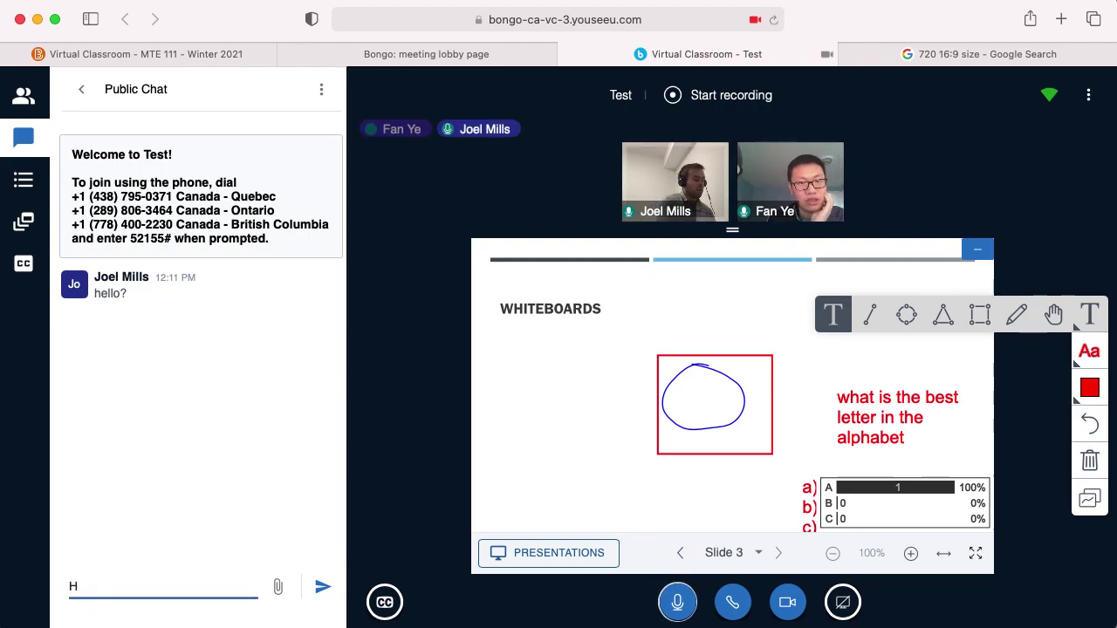
pyautogui.write('i Fan')
pyautogui.press('Return')
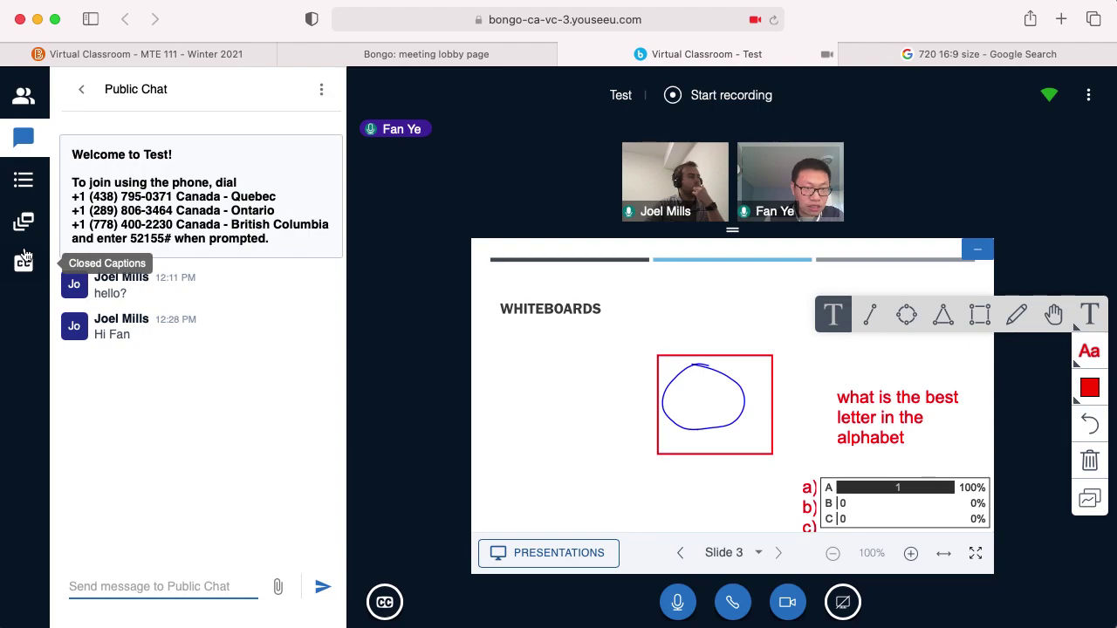
pyautogui.click(186, 589)
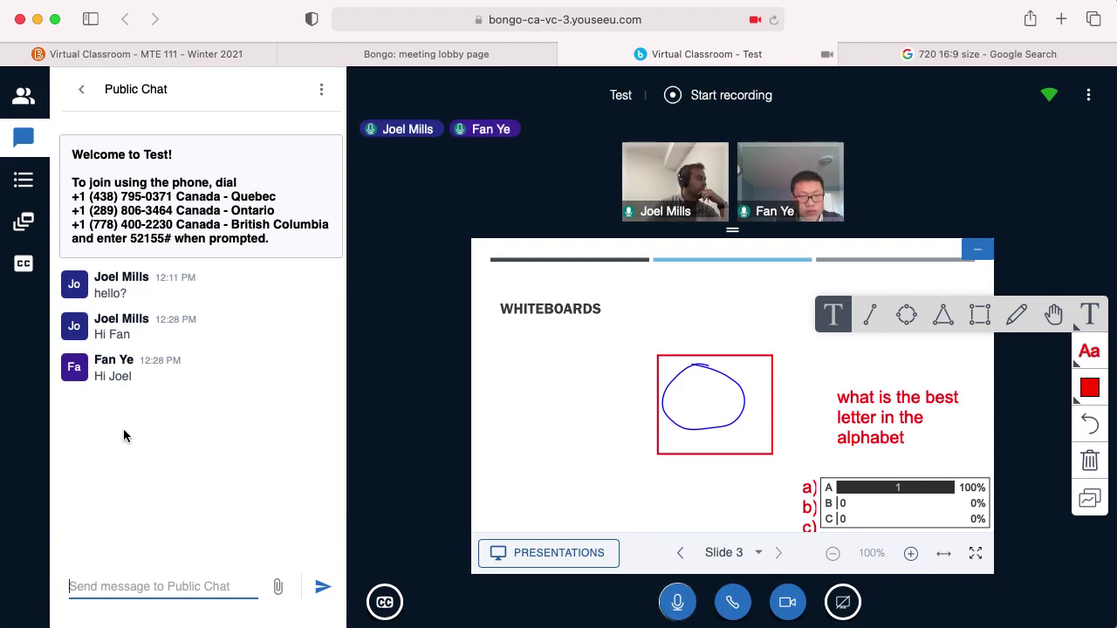
# Step: Open the breakout rooms feature and examine its description of splitting meeting participants into smaller groups
pyautogui.click(30, 226)
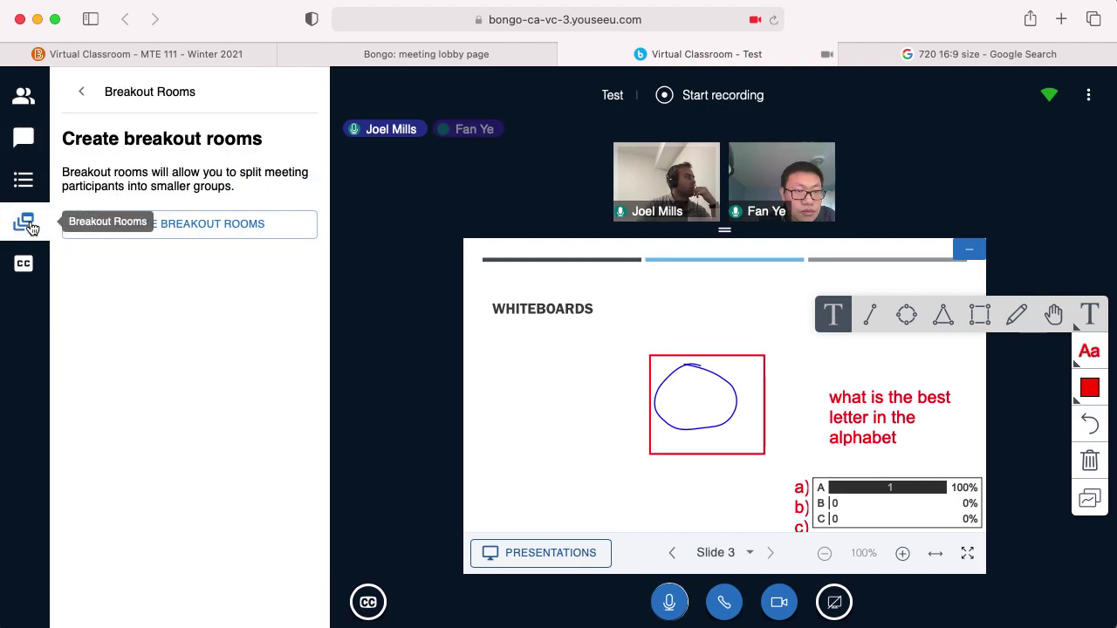
pyautogui.moveTo(166, 180)
pyautogui.mouseDown()
pyautogui.moveTo(164, 189)
pyautogui.moveTo(168, 174)
pyautogui.mouseUp()
pyautogui.click(166, 174)
pyautogui.click(164, 190)
pyautogui.click(169, 179)
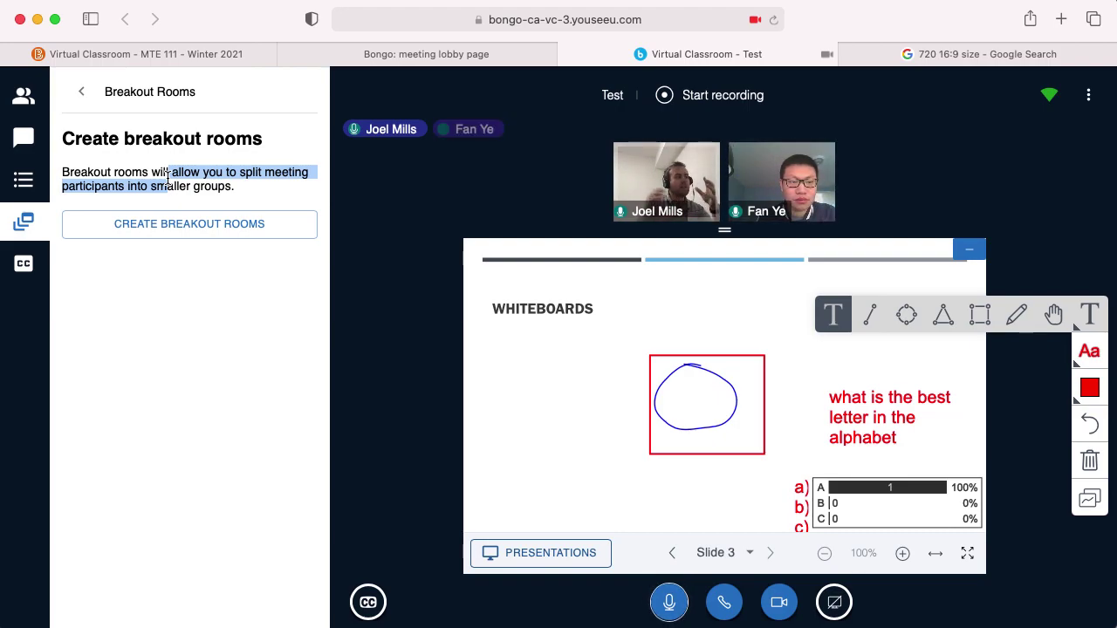
pyautogui.click(156, 184)
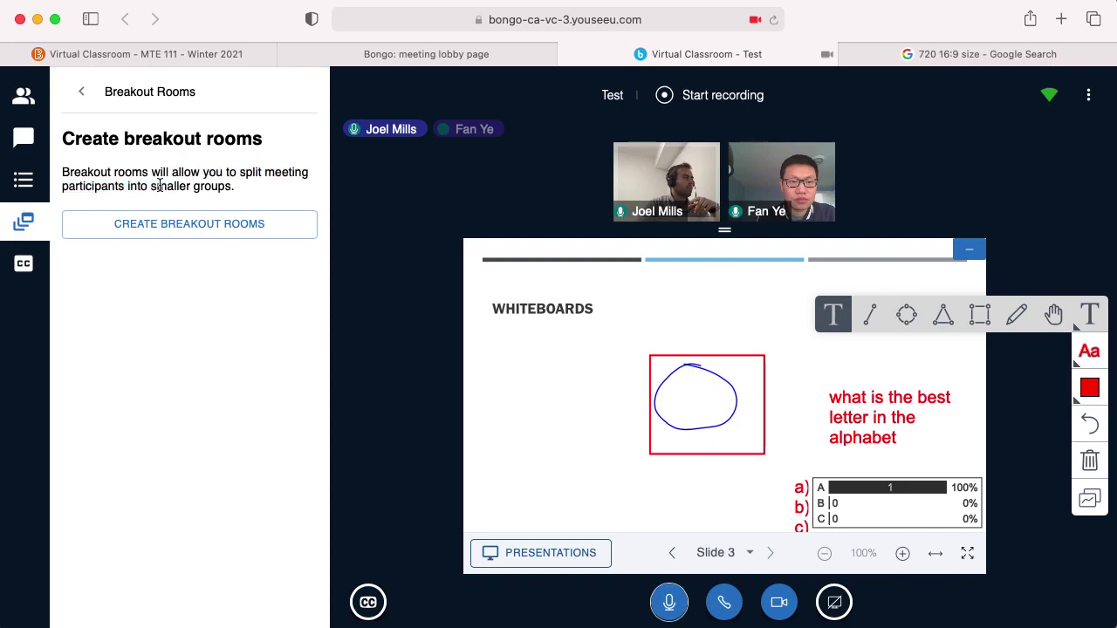
pyautogui.click(170, 181)
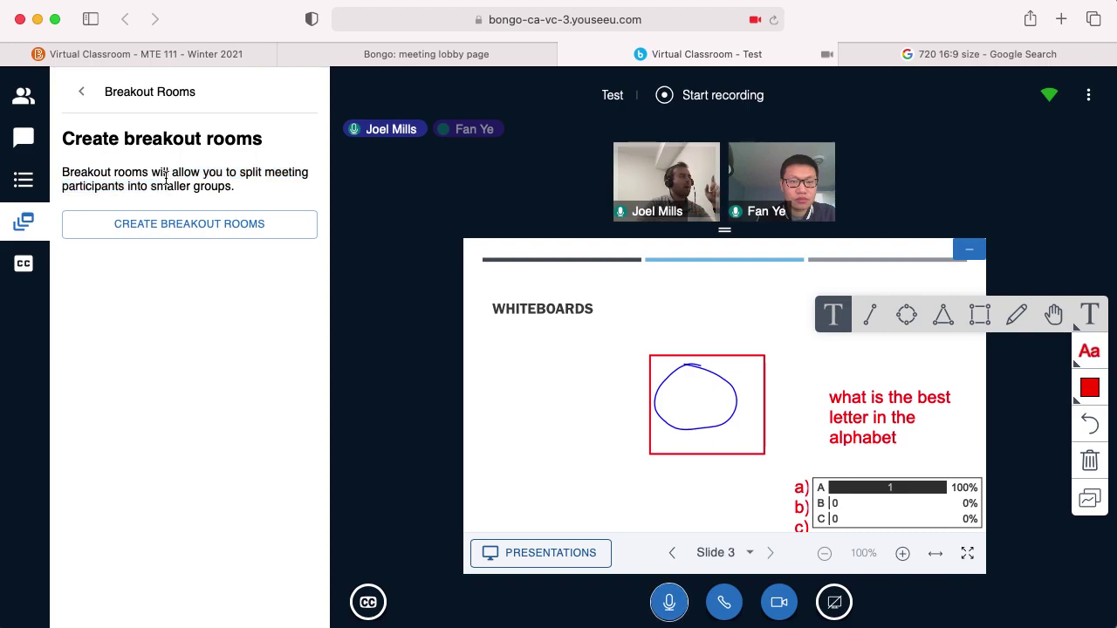
pyautogui.click(163, 190)
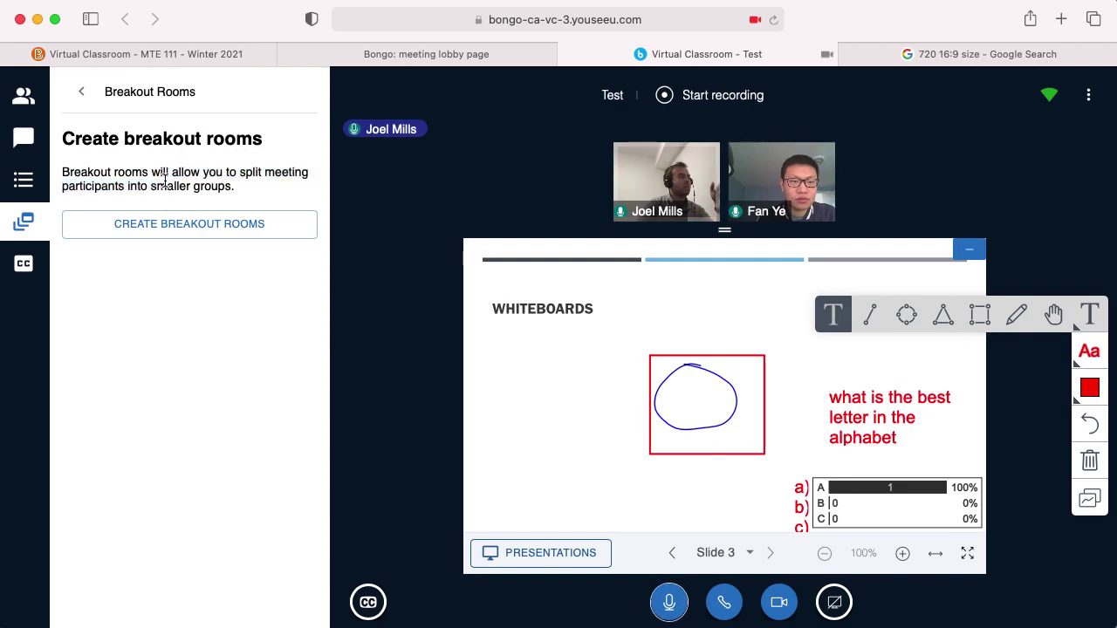